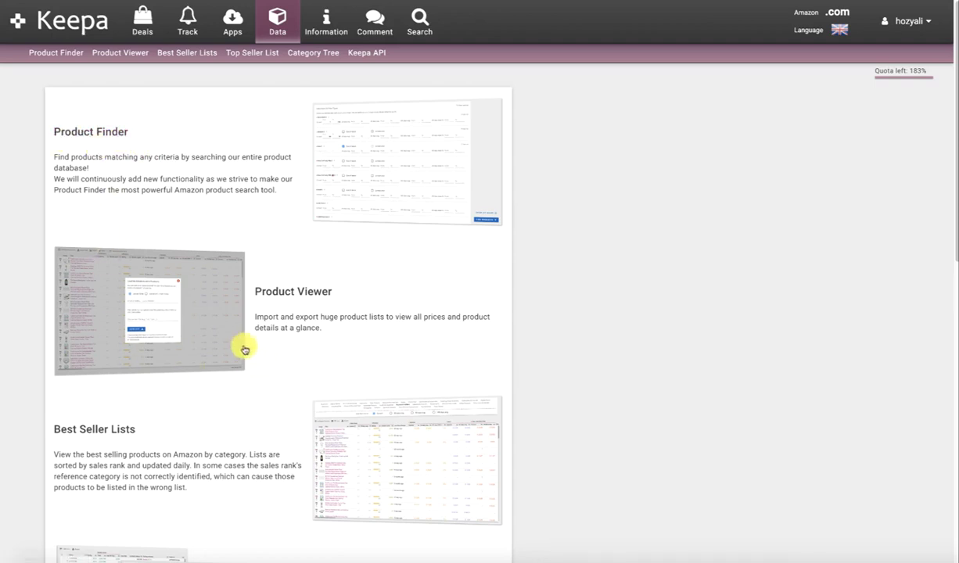
Open the best seller list for the Automotive category and set its sales rank interval to 30 days avg.
scroll(156, 367, "down", 1)
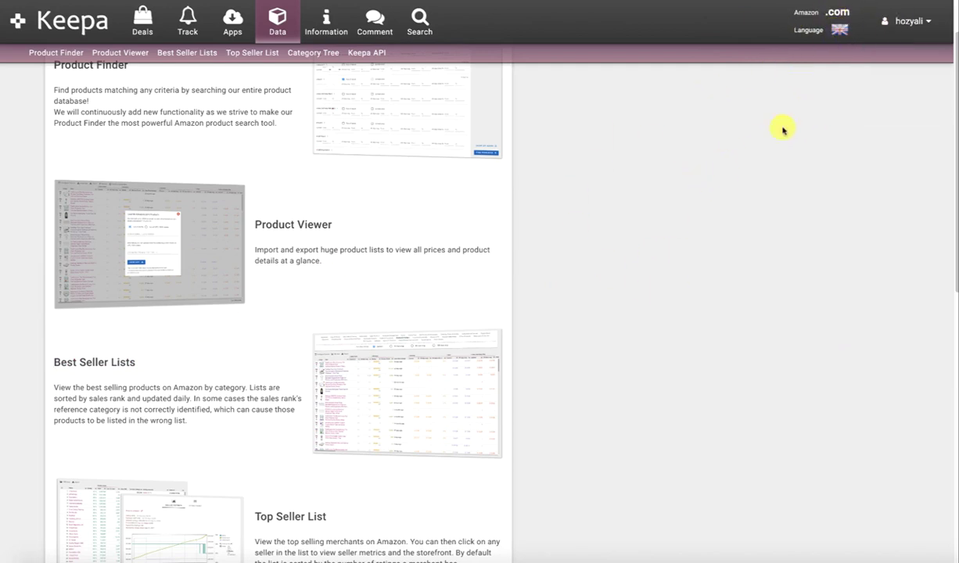
left_click(82, 367)
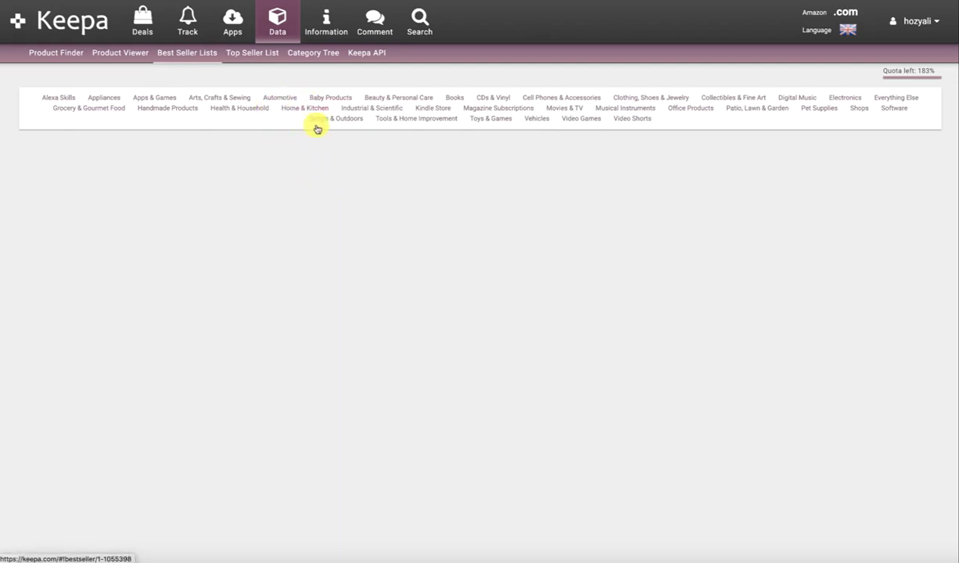
left_click(272, 98)
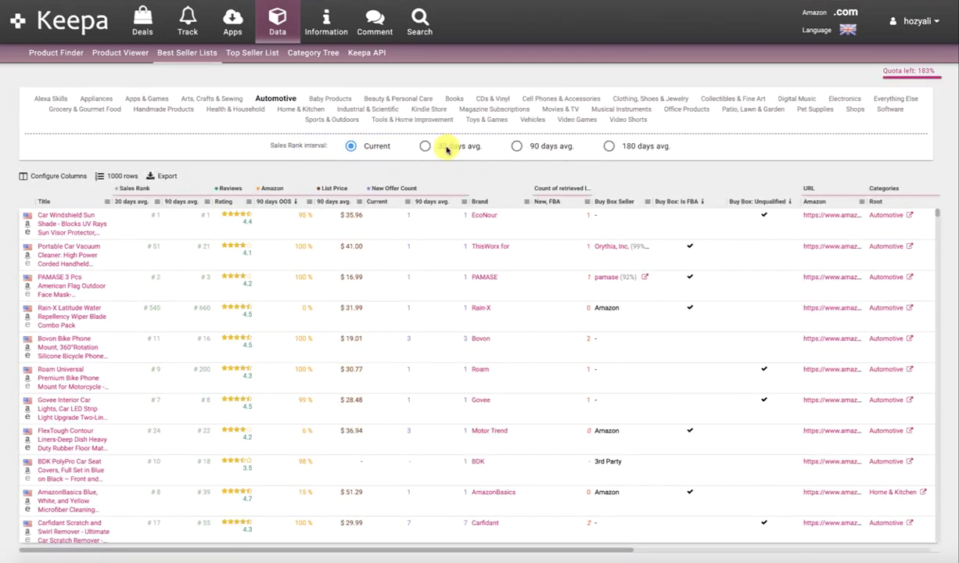
left_click(452, 147)
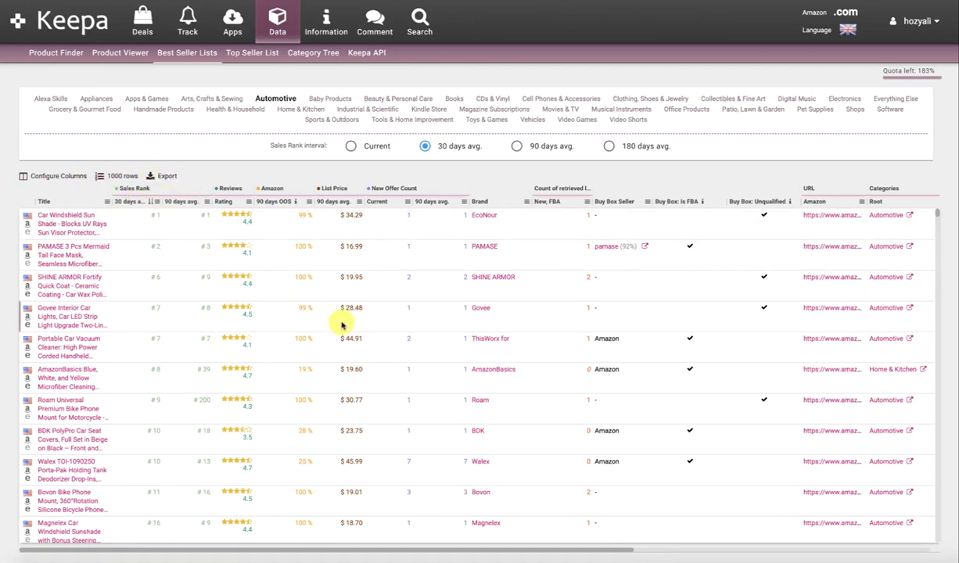
Look through the columns available for the best seller table, including the Buy Box and Collectible ones.
left_click(55, 175)
scroll(76, 332, "down", 5)
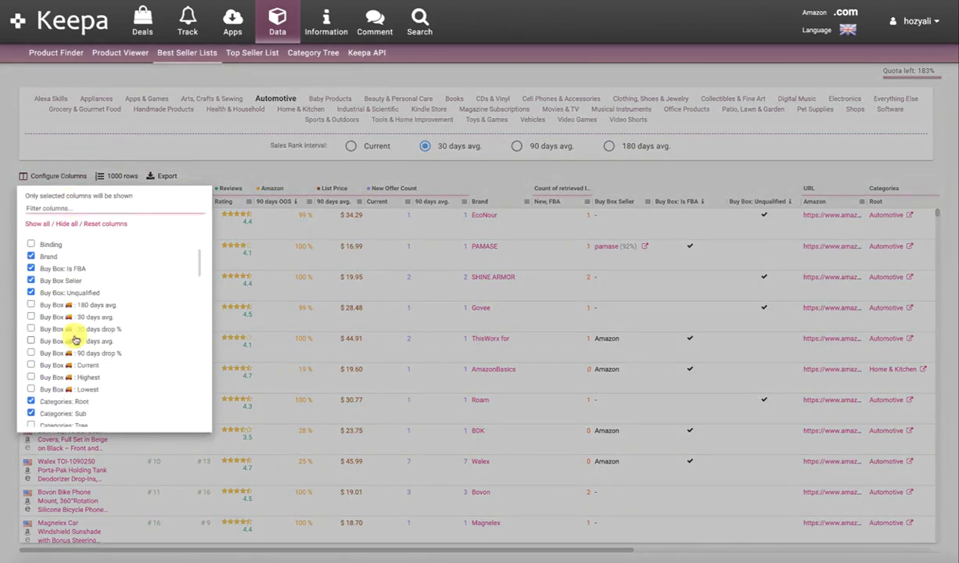
scroll(79, 352, "down", 3)
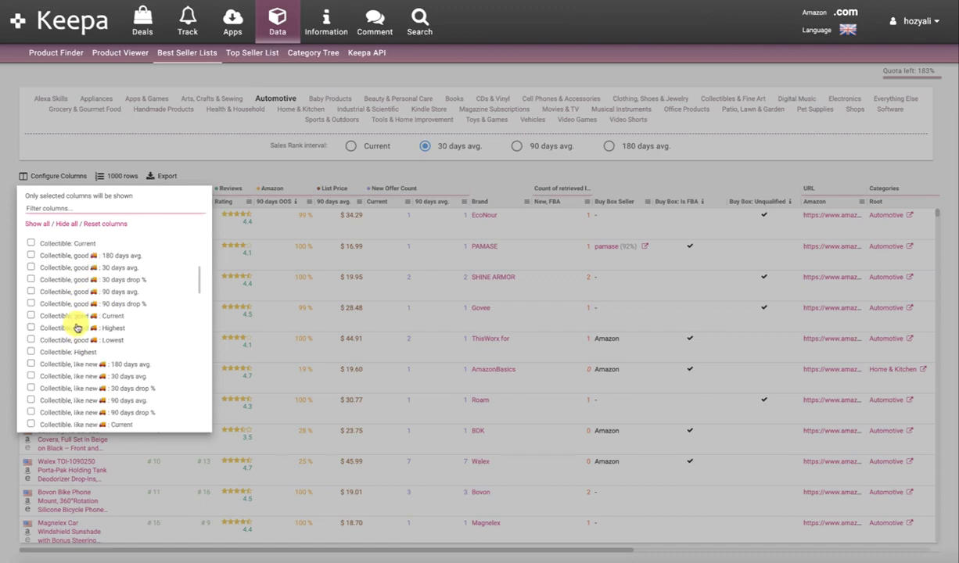
scroll(77, 326, "down", 3)
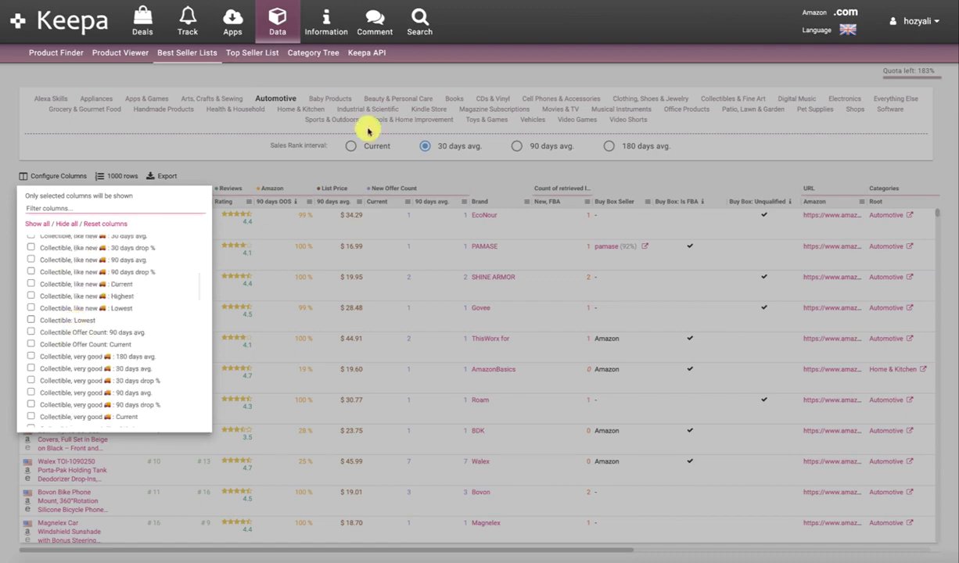
left_click(483, 97)
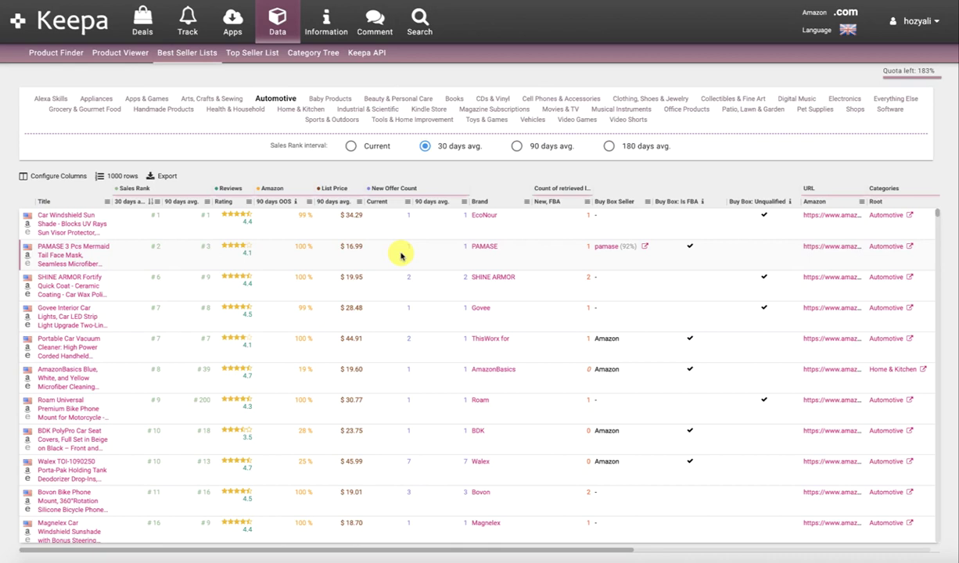
Filter the 90 days avg. New Offer Count column to values greater than or equal to 2.
left_click(466, 203)
left_click(475, 233)
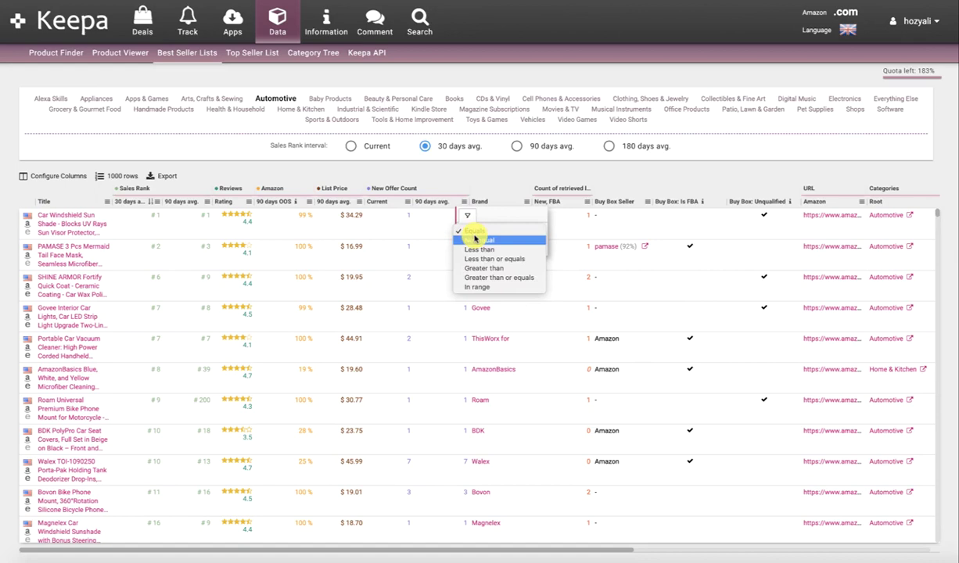
left_click(516, 279)
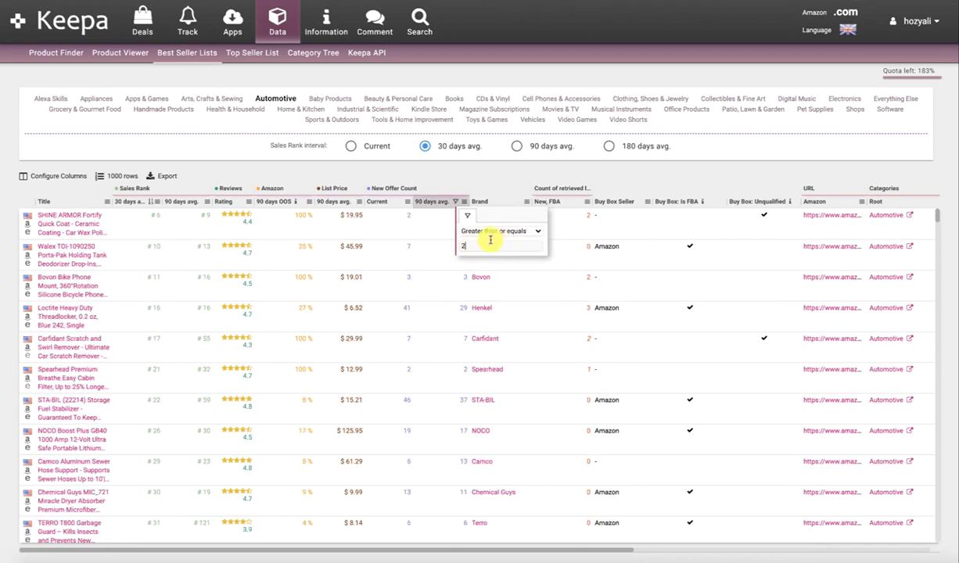
left_click(501, 177)
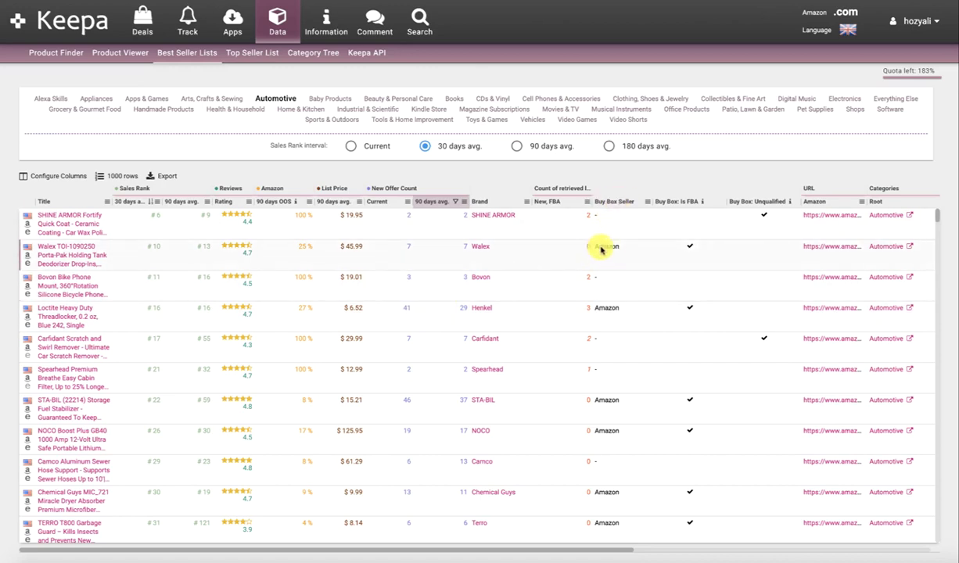
Exclude Amazon in the Buy Box Seller column's filter, keeping the blank and 3rd Party entries.
left_click(647, 202)
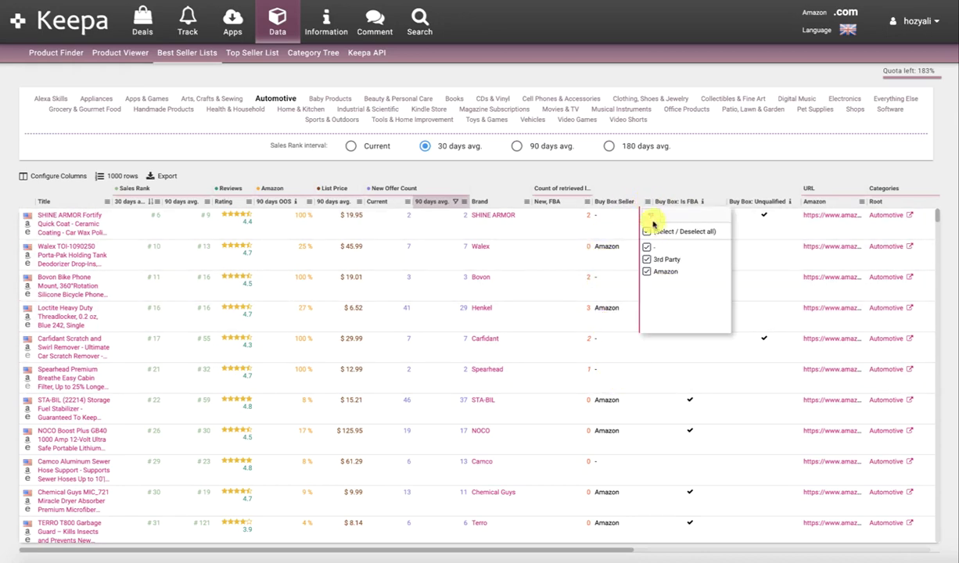
left_click(647, 272)
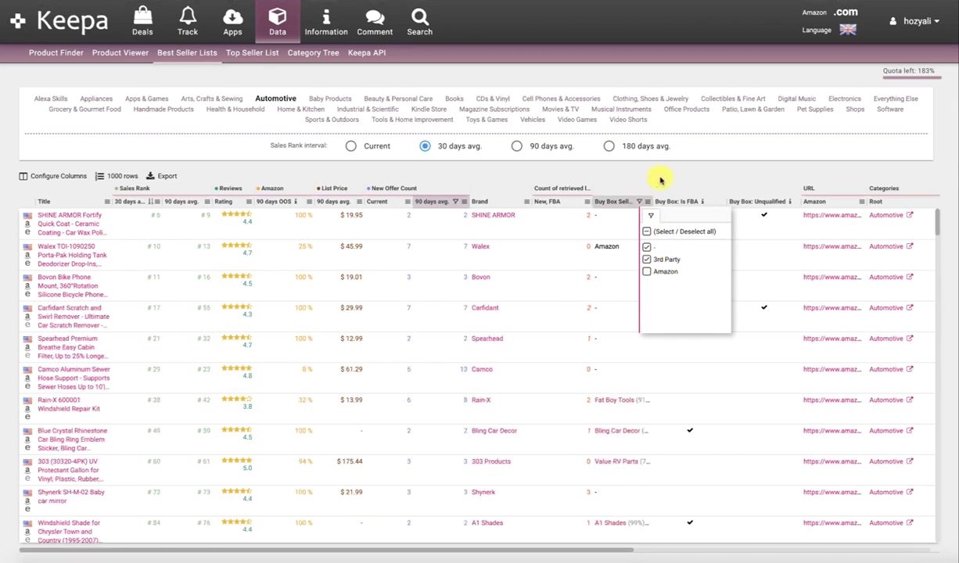
left_click(659, 183)
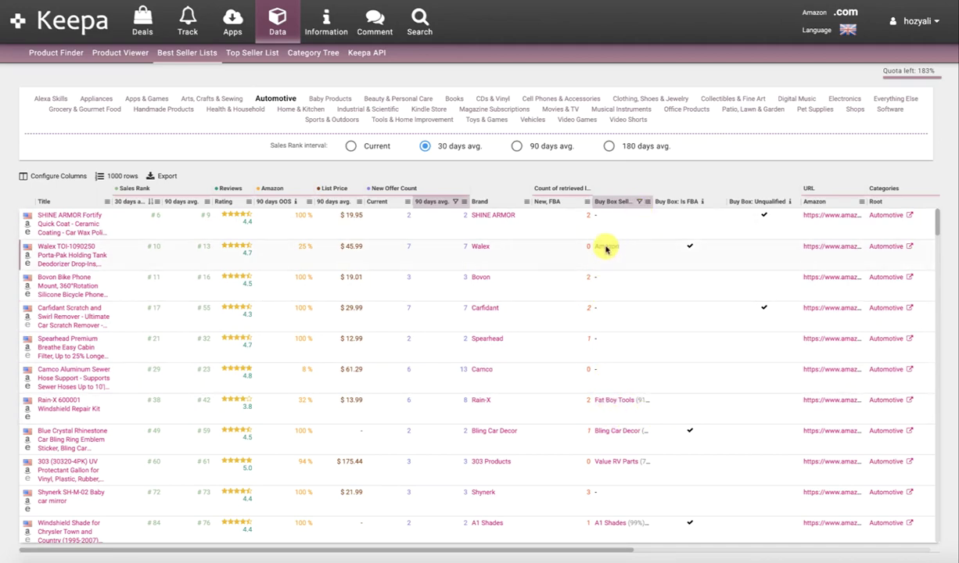
Look over the filtered products and all their columns, and open the Amazon listing of the Spearhead Premium Breathe Easy Cabin Filter.
scroll(615, 257, "down", 3)
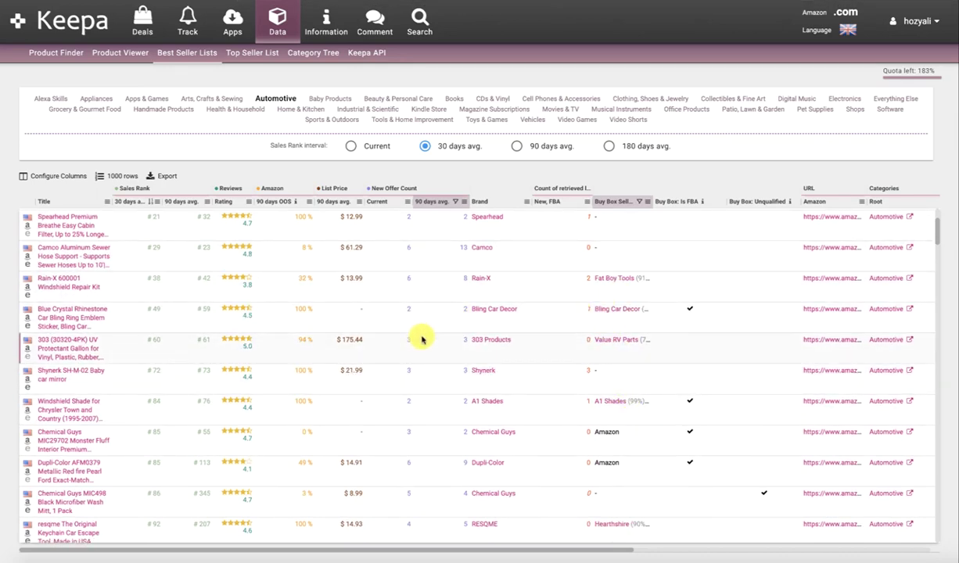
scroll(229, 332, "up", 3)
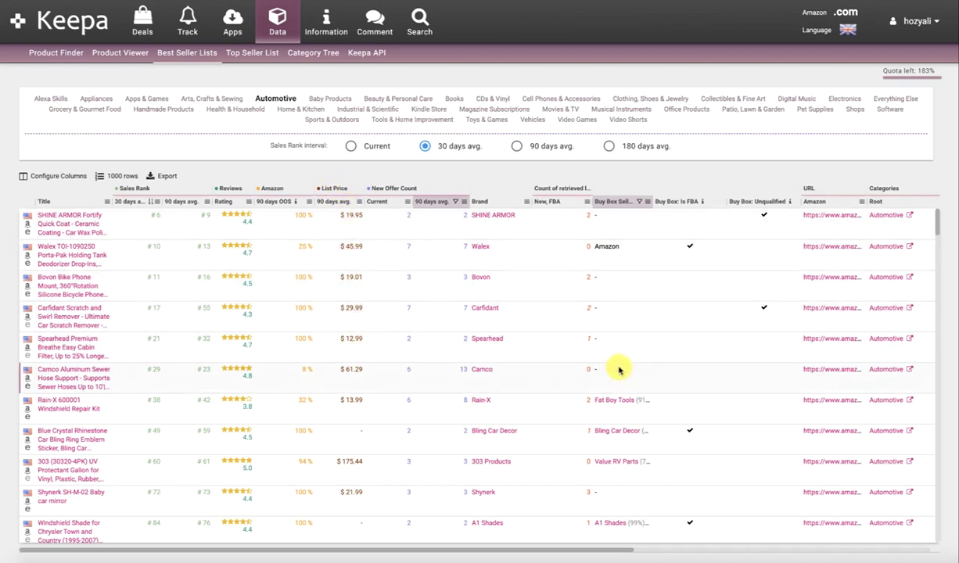
left_click_drag(604, 552, 894, 546)
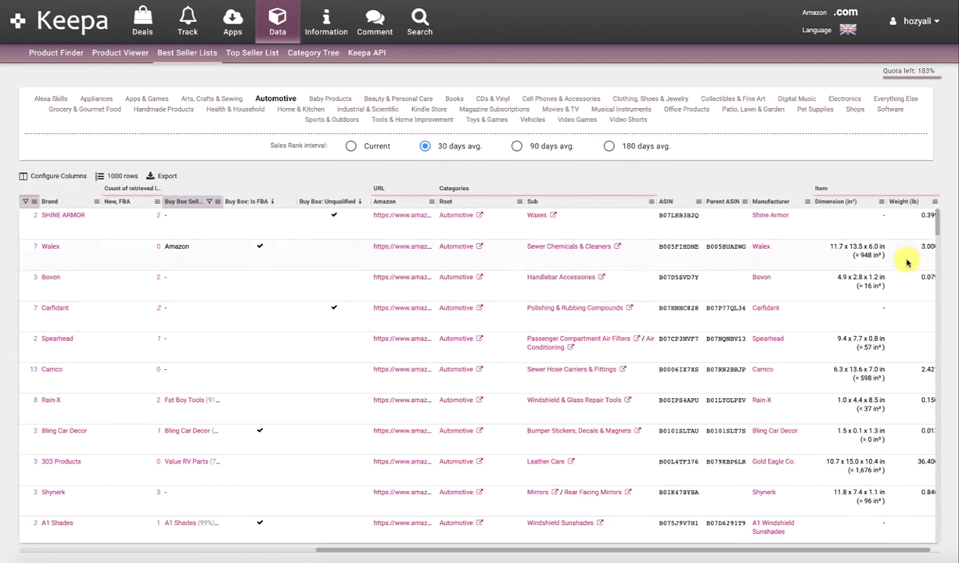
left_click_drag(670, 553, 345, 552)
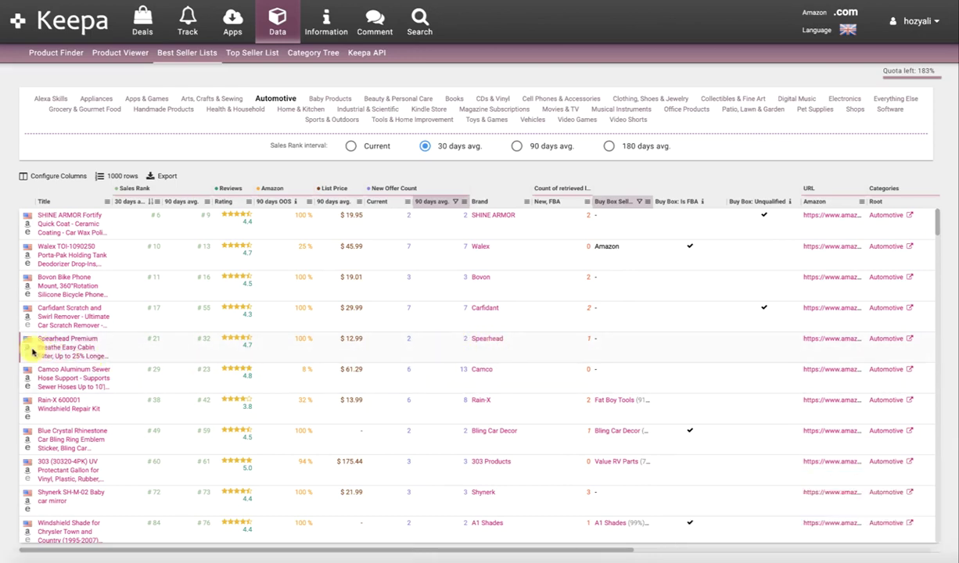
mouse_move(50, 353)
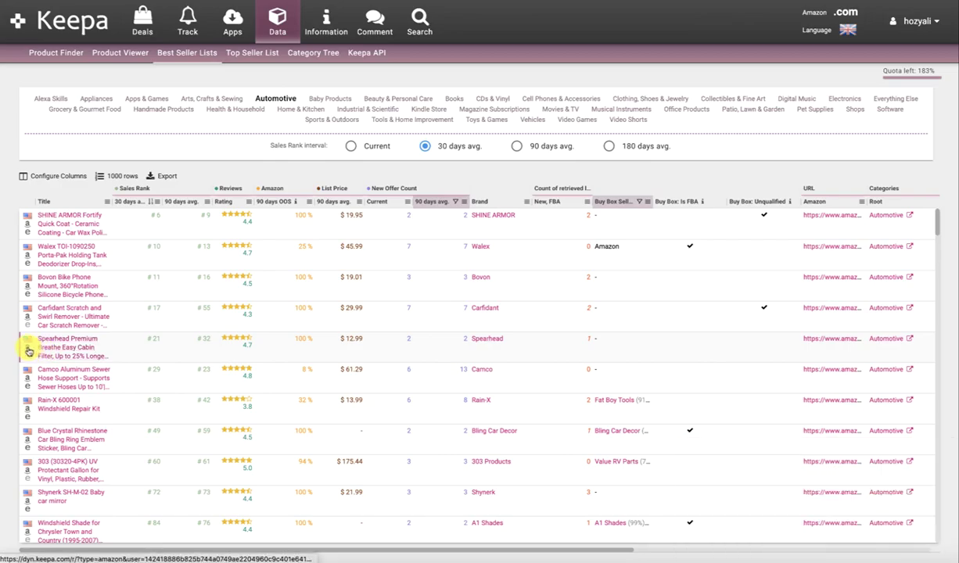
left_click(27, 350)
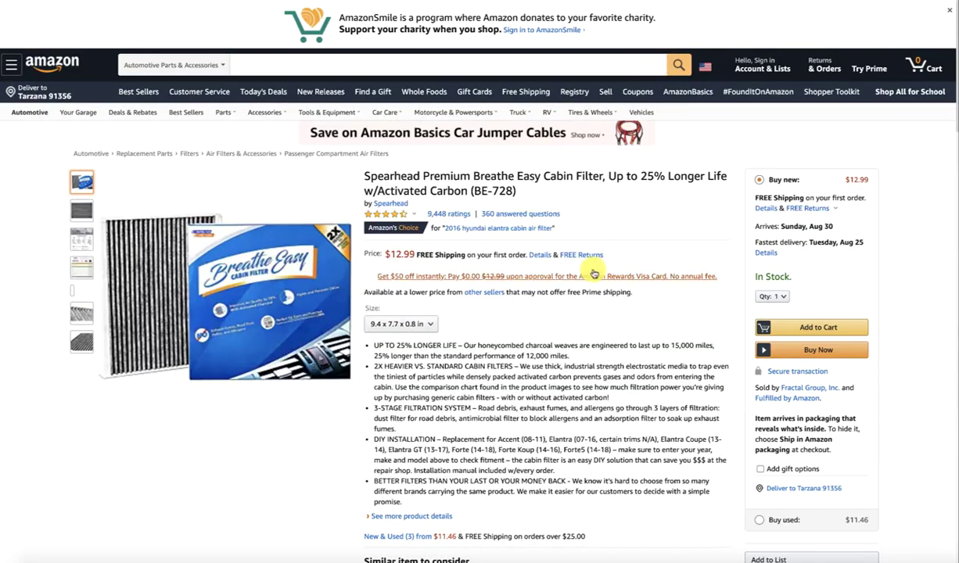
Examine the cabin filter listing's new and used offers, expand the main offer's seller details, and return to the Keepa list.
scroll(572, 306, "down", 6)
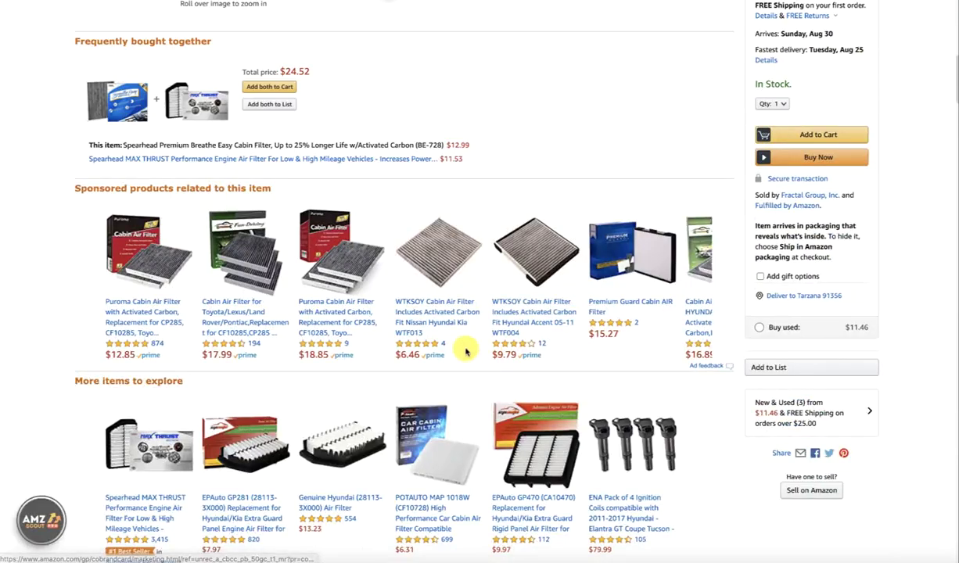
scroll(469, 299, "up", 4)
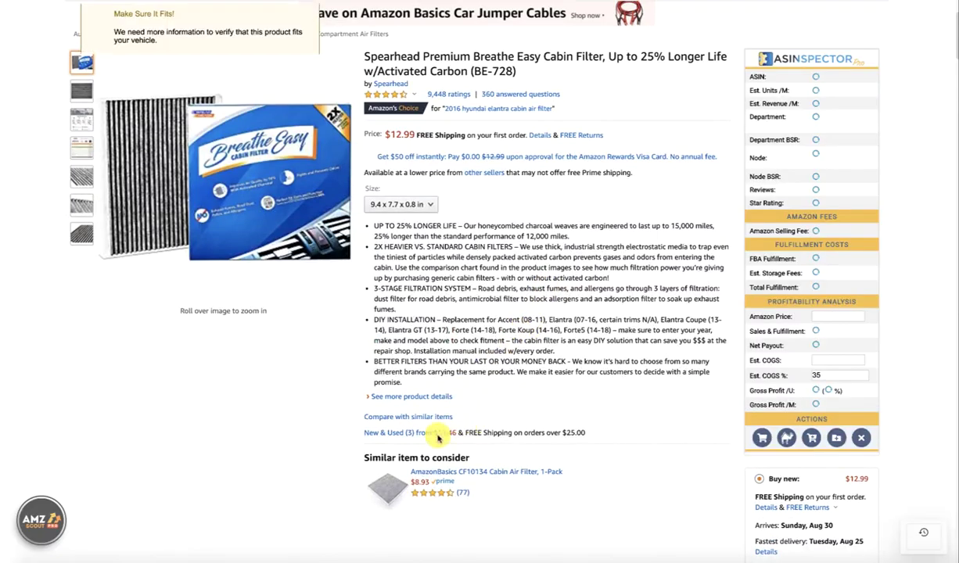
scroll(493, 431, "down", 2)
scroll(398, 426, "up", 1)
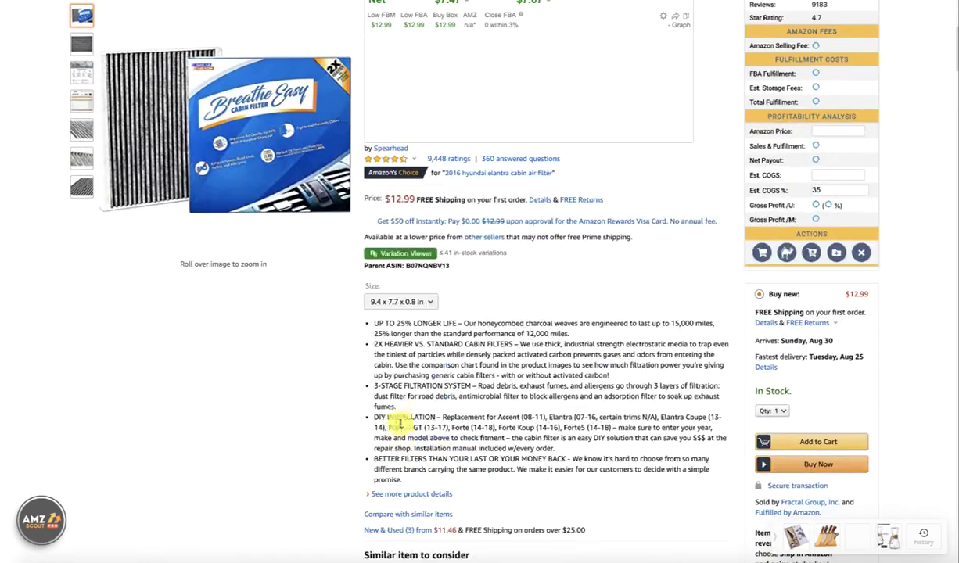
scroll(401, 508, "down", 4)
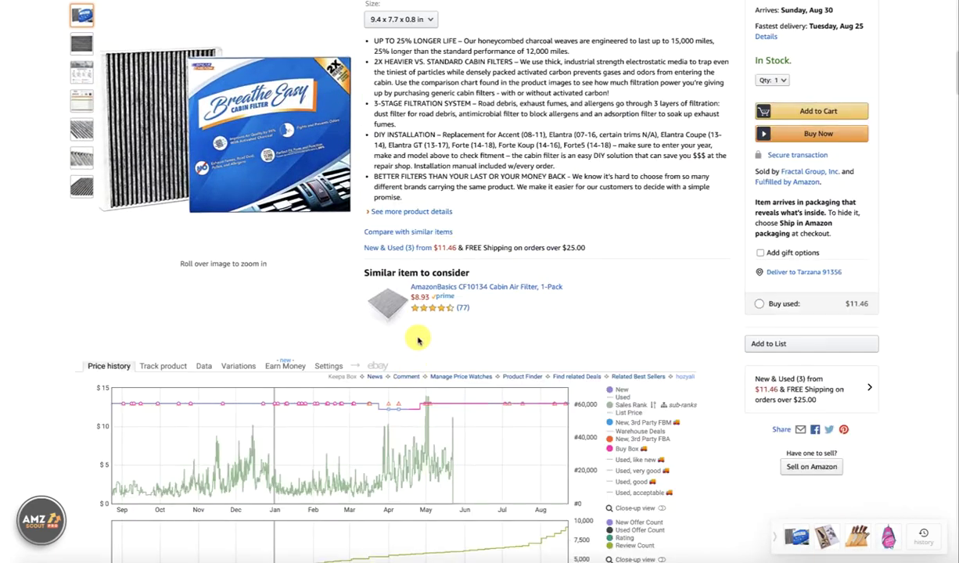
left_click(407, 250)
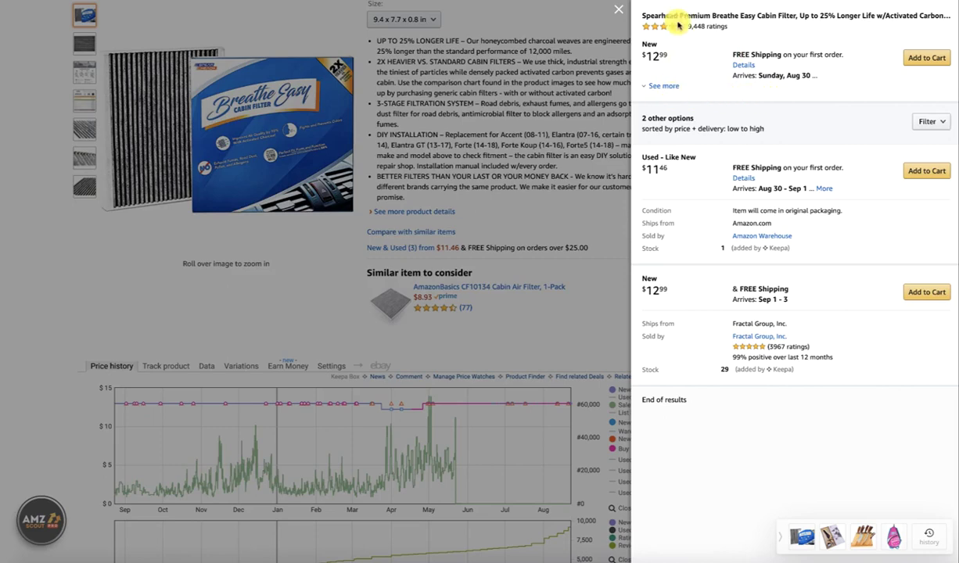
left_click(651, 88)
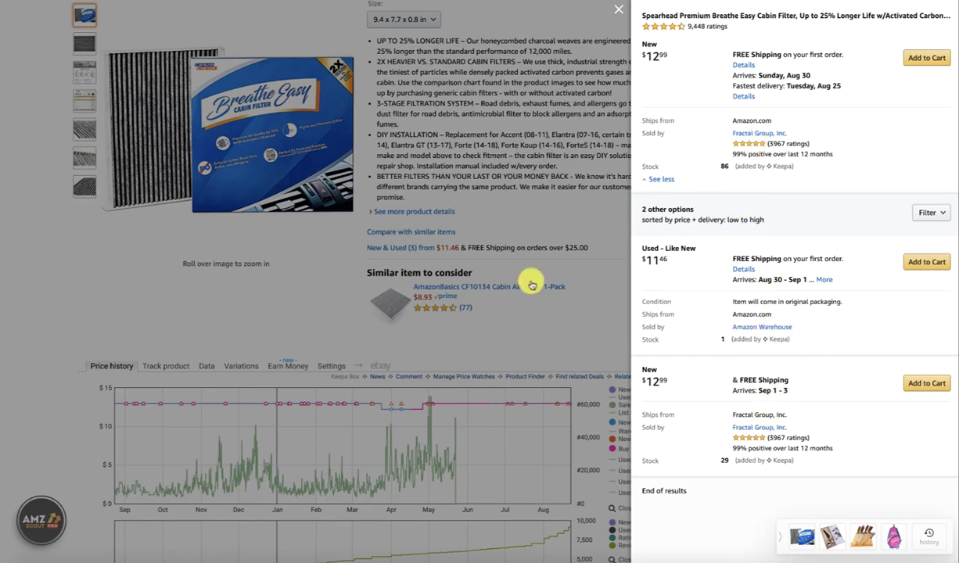
left_click(527, 183)
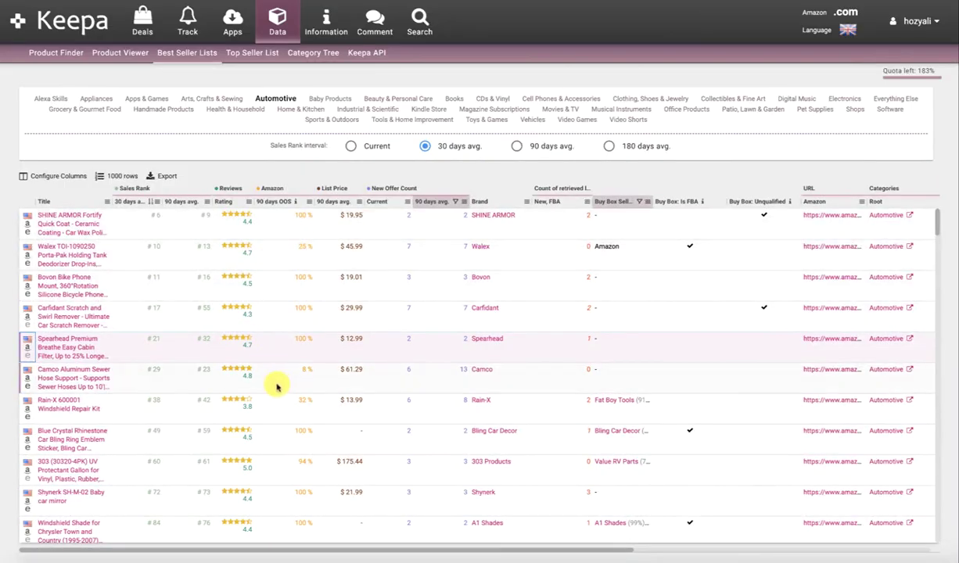
Examine the 90 days avg. New Offer Count in the row of the Camco sewer hose product.
left_click(455, 372)
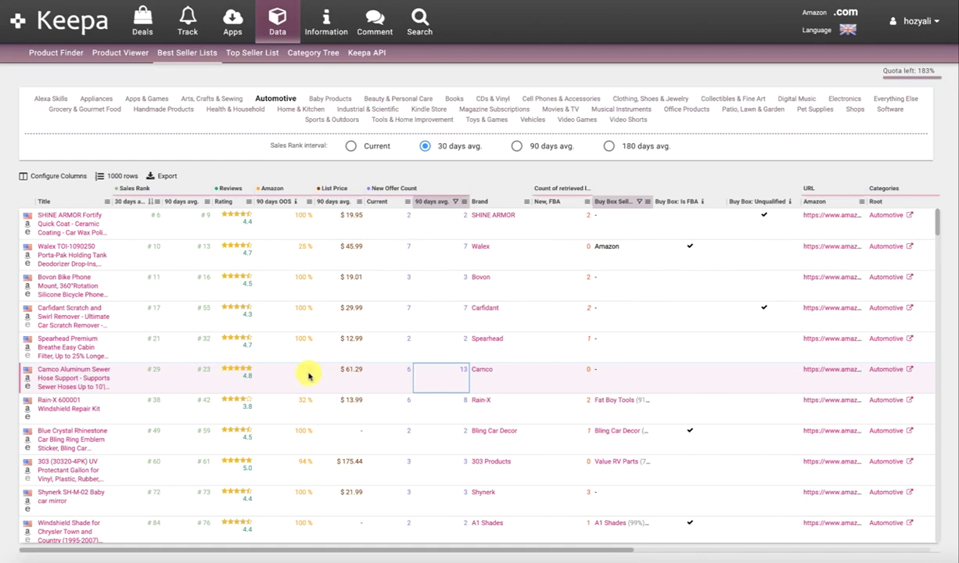
mouse_move(70, 373)
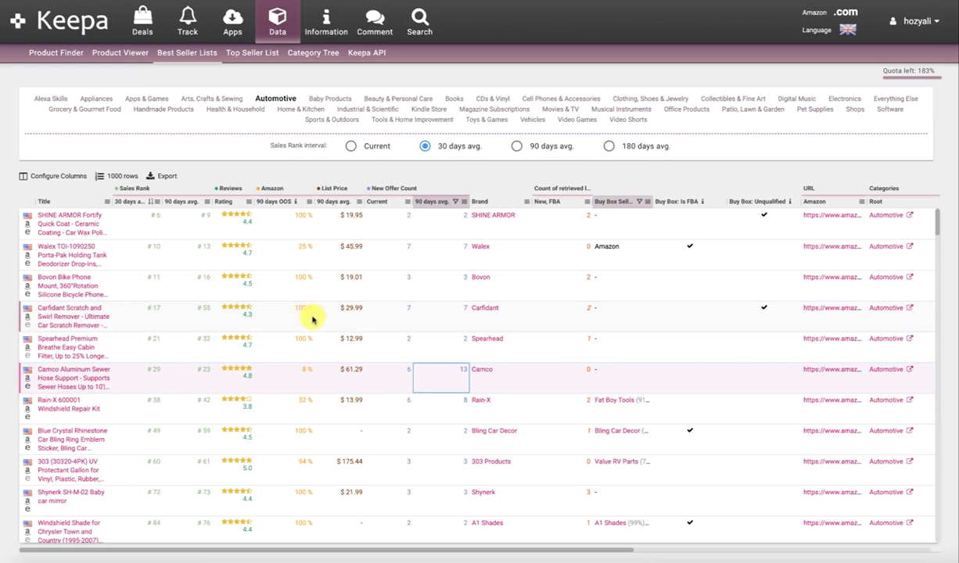
scroll(305, 315, "down", 1)
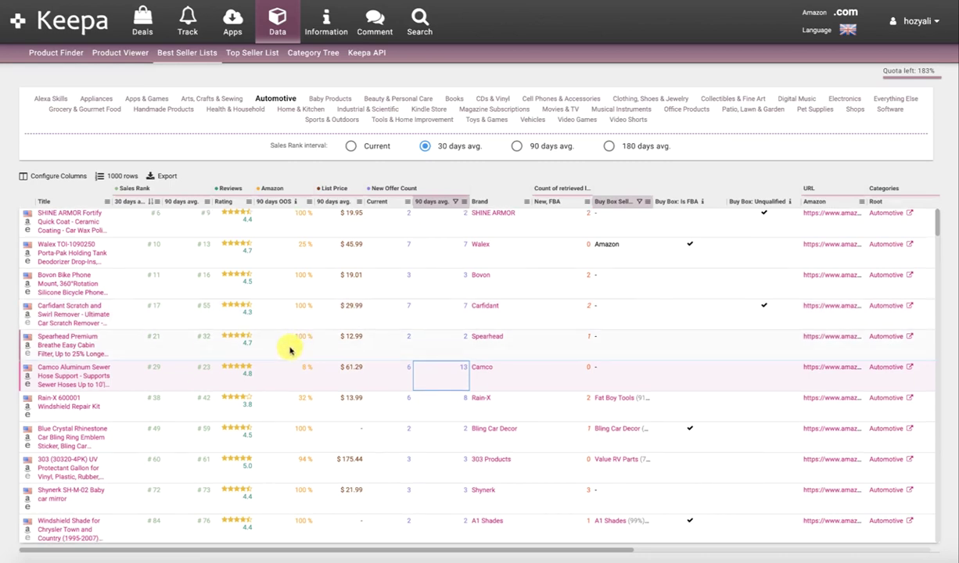
Filter the Reviews Rating column to values greater than 4.
left_click(248, 203)
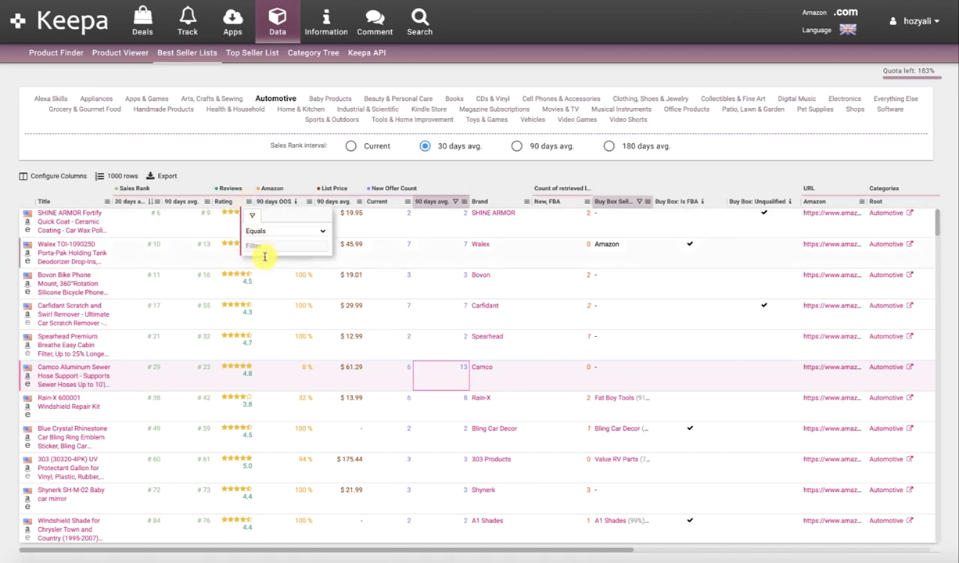
left_click(257, 229)
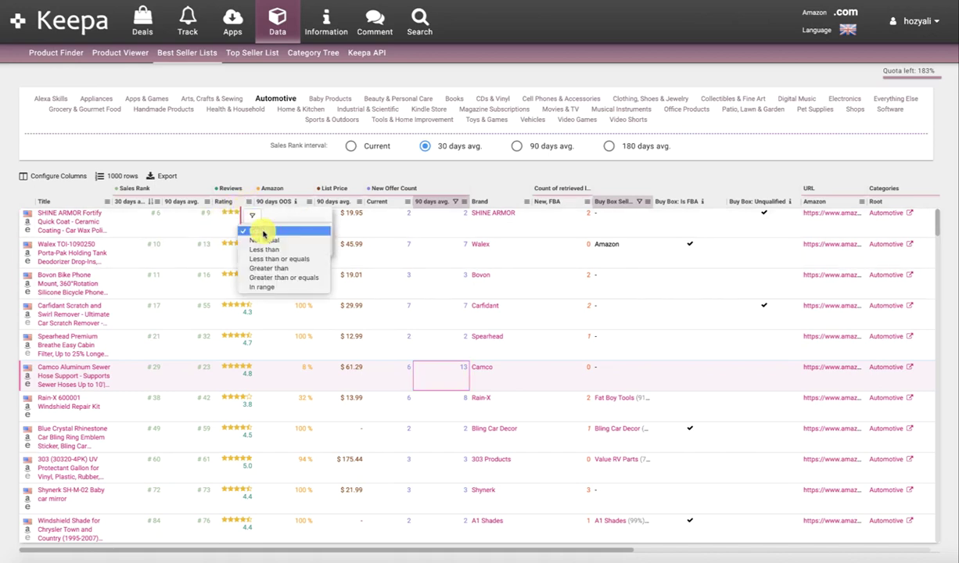
left_click(276, 268)
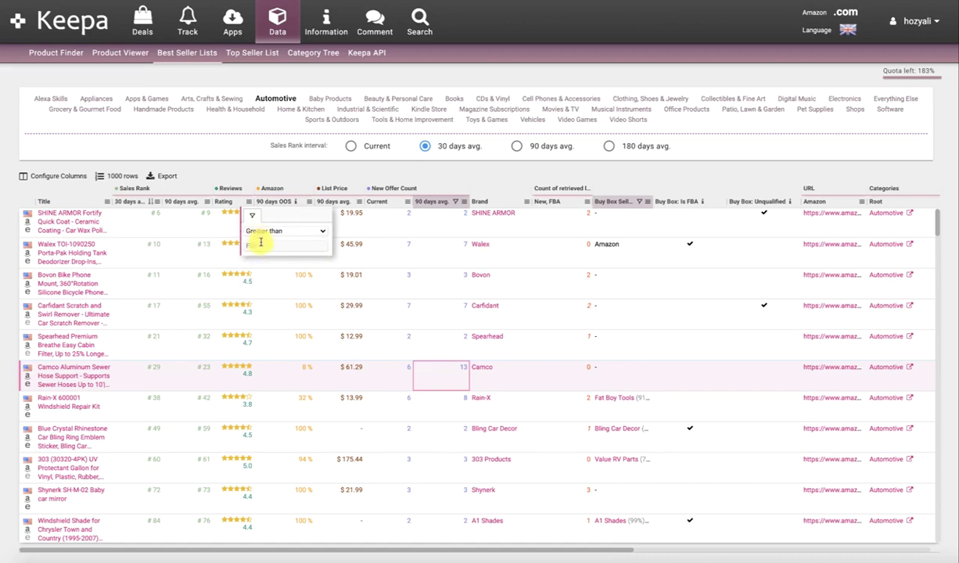
type("4")
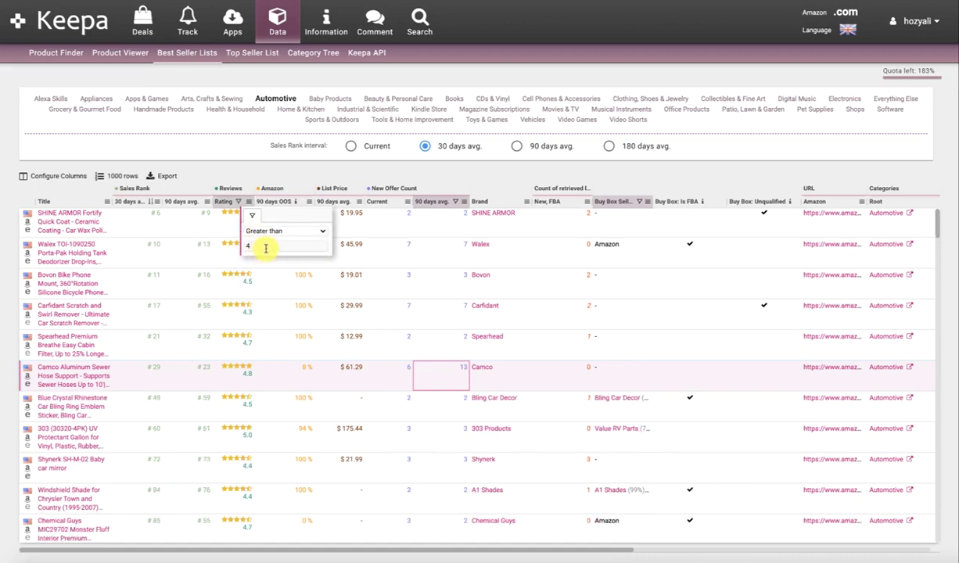
left_click(738, 158)
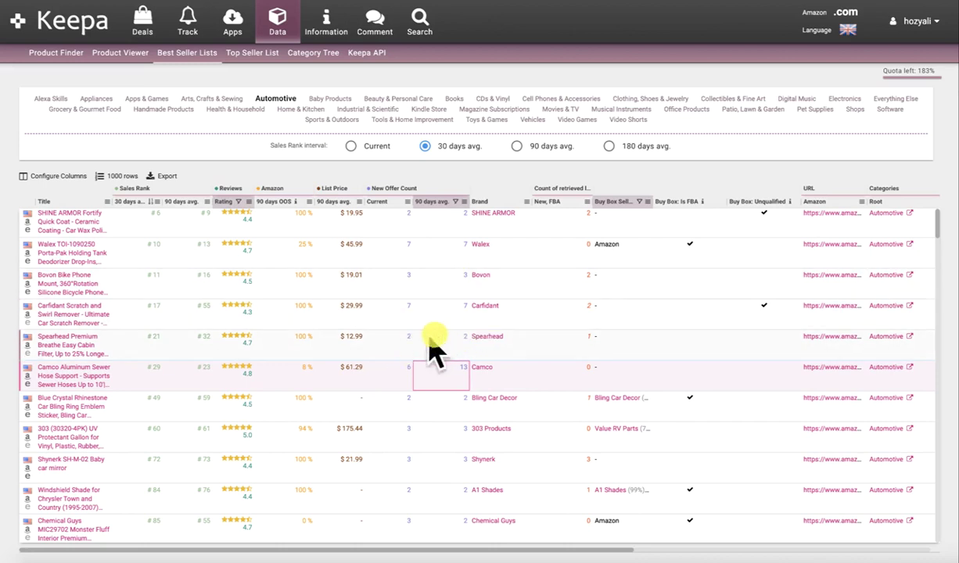
Filter the 90 days avg. New Offer Count column to values greater than or equal to 3.
left_click(465, 204)
type("2")
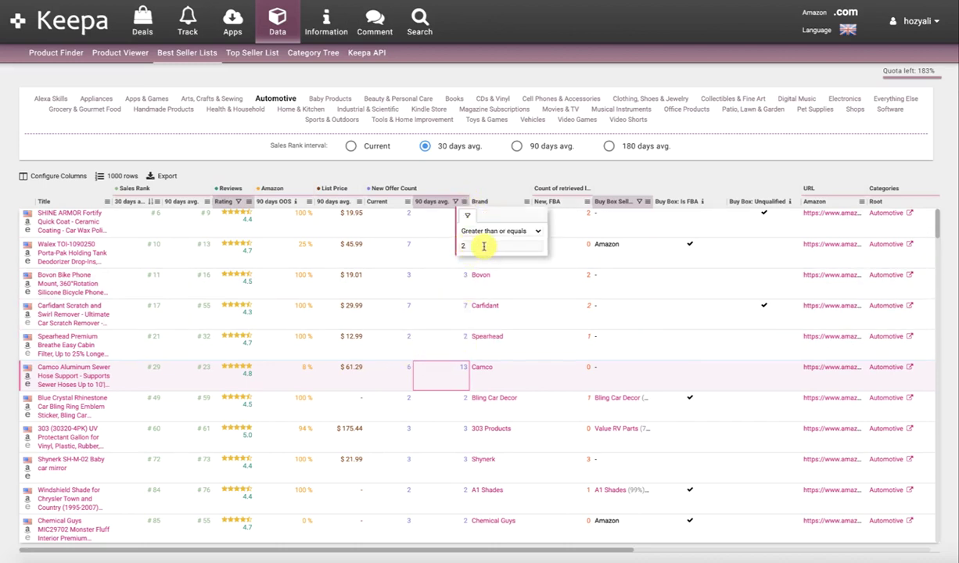
key("BackSpace")
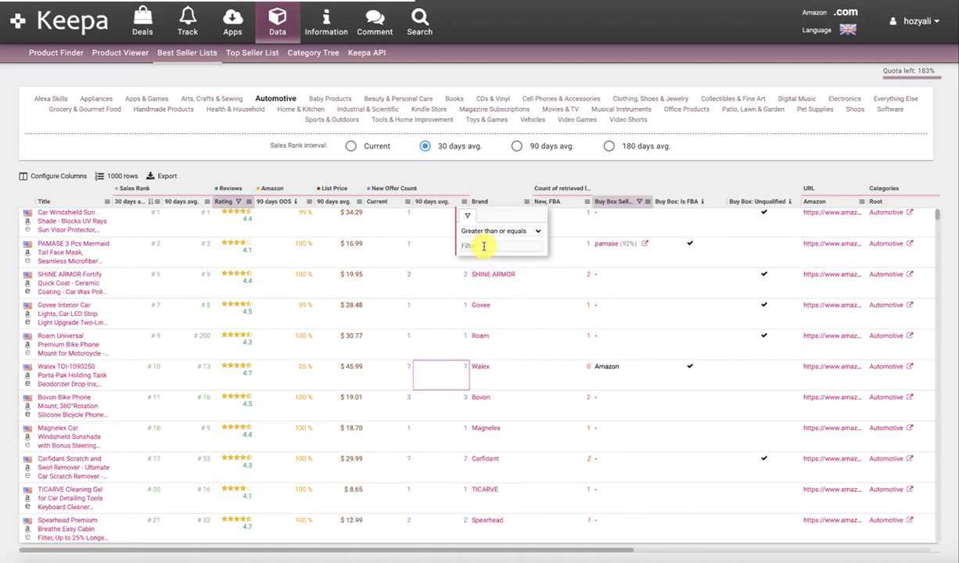
type("3")
left_click(498, 172)
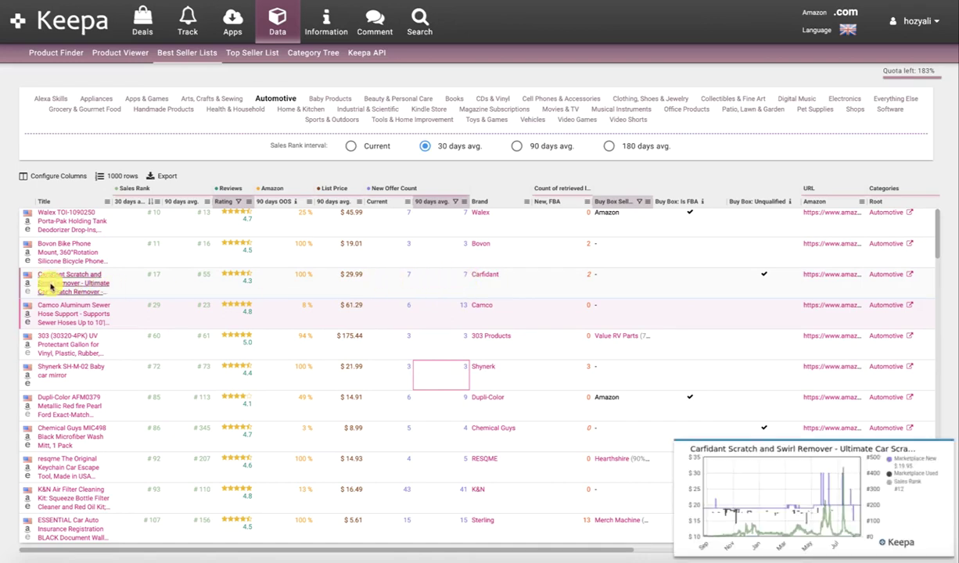
Look over the filtered products and preview the price history graphs of the Carfidant scratch remover and the ESSENTIAL insurance document wallet.
mouse_move(62, 283)
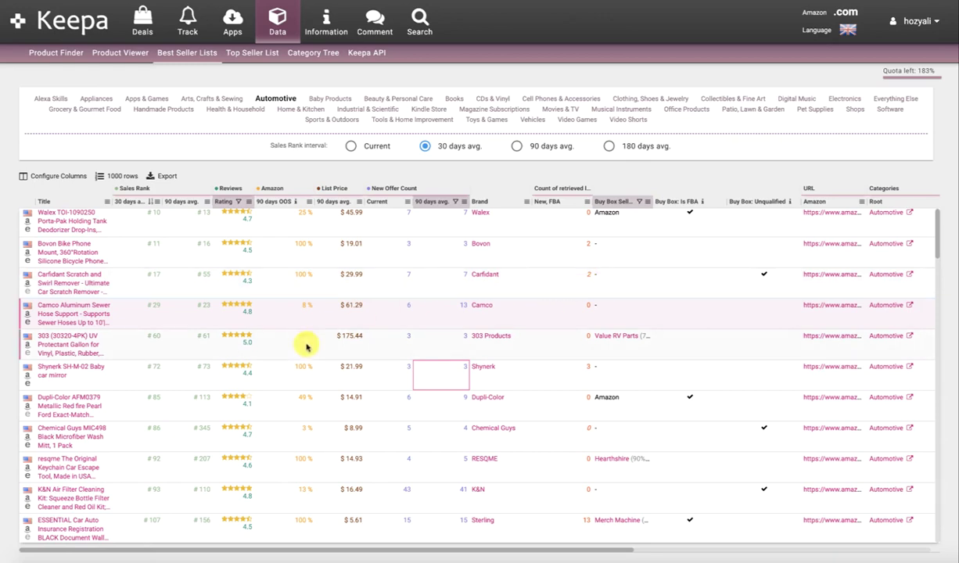
scroll(438, 348, "down", 2)
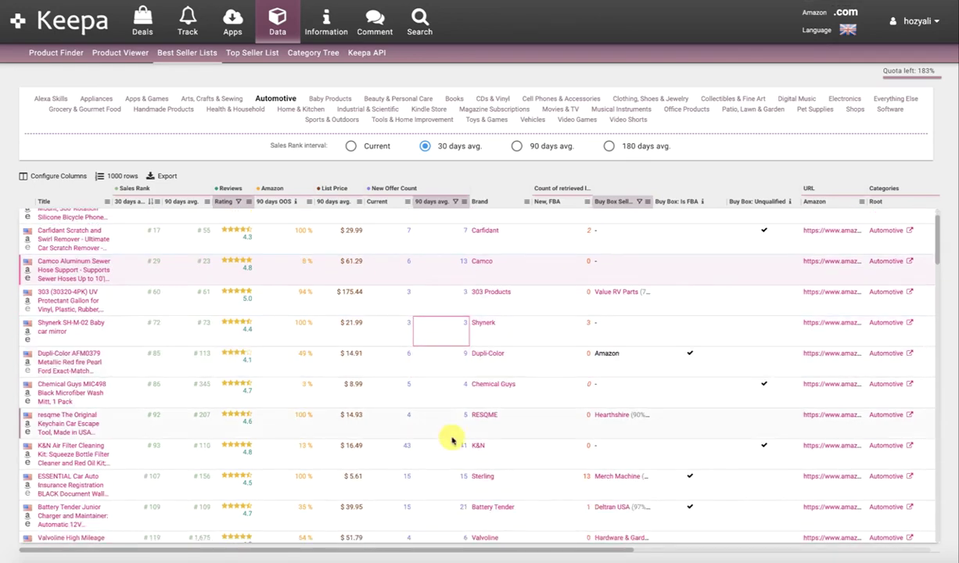
scroll(453, 434, "up", 2)
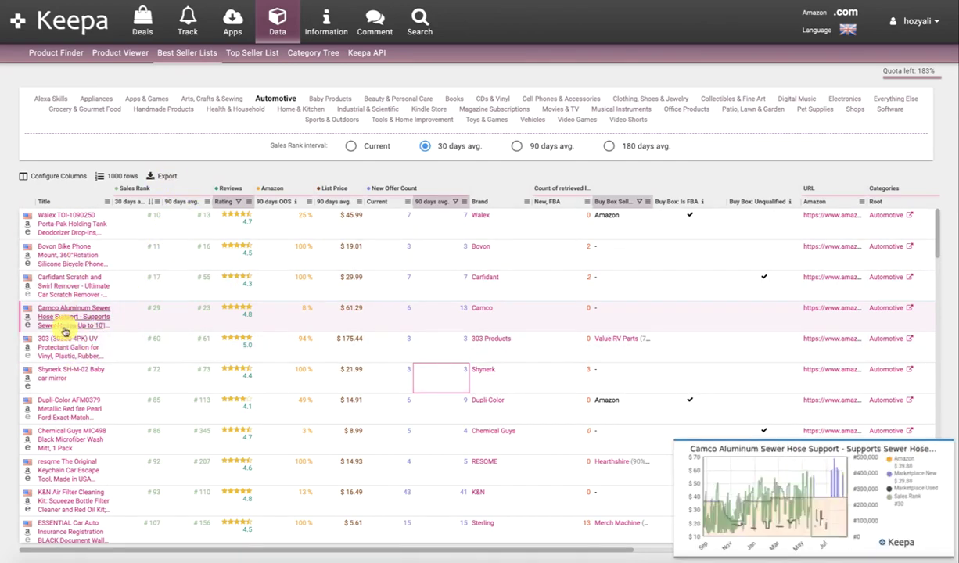
scroll(65, 336, "down", 3)
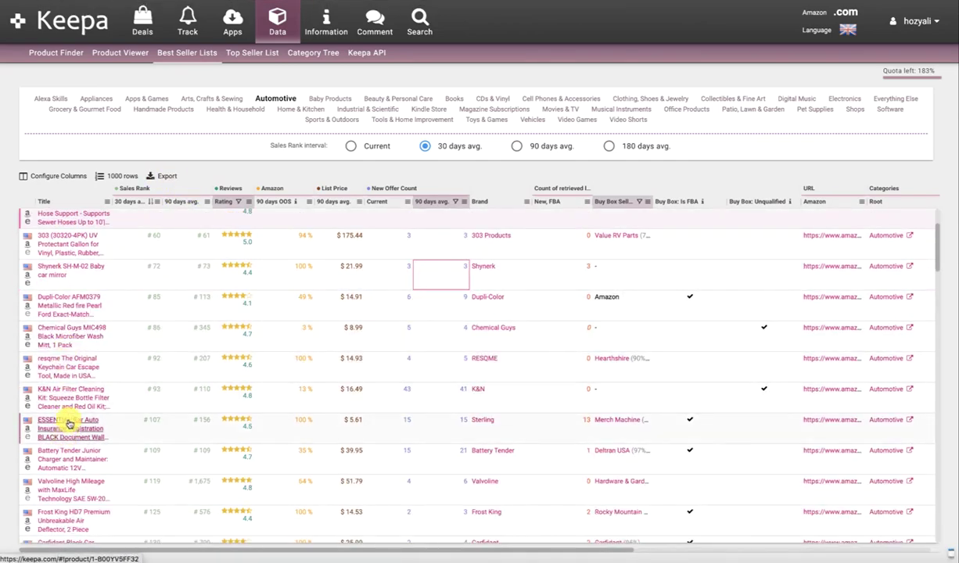
mouse_move(73, 436)
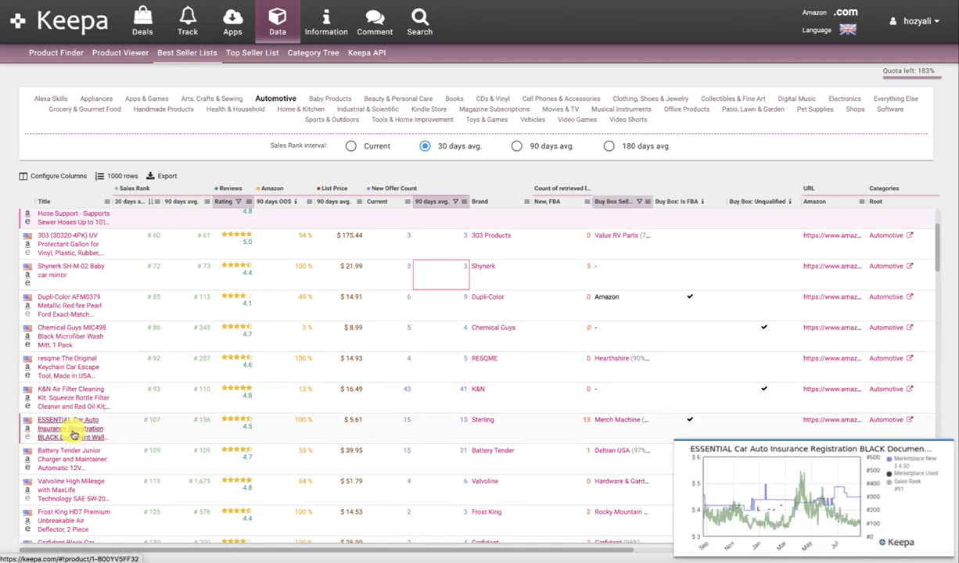
scroll(313, 387, "up", 1)
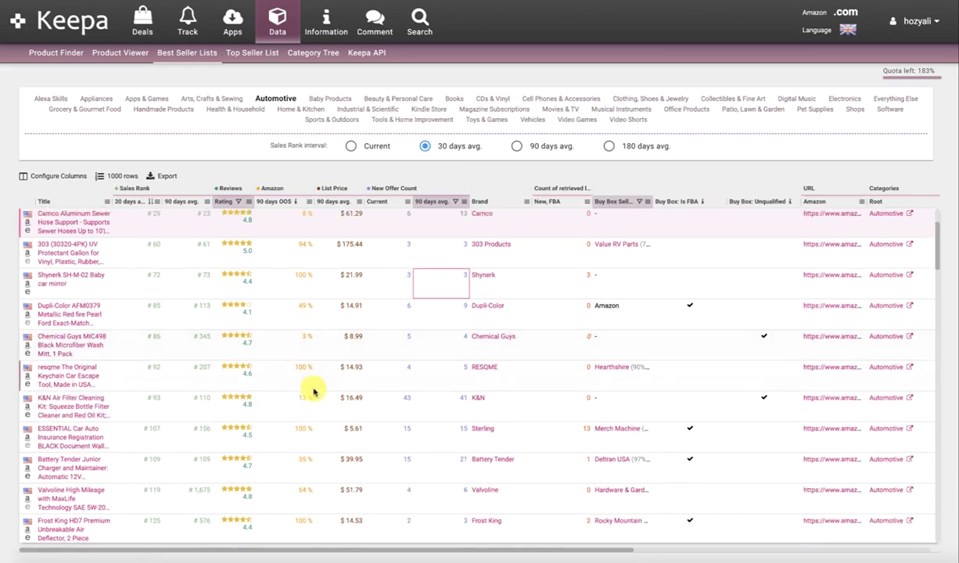
Filter the Amazon 90 days OOS column to values greater than 10.
left_click(310, 204)
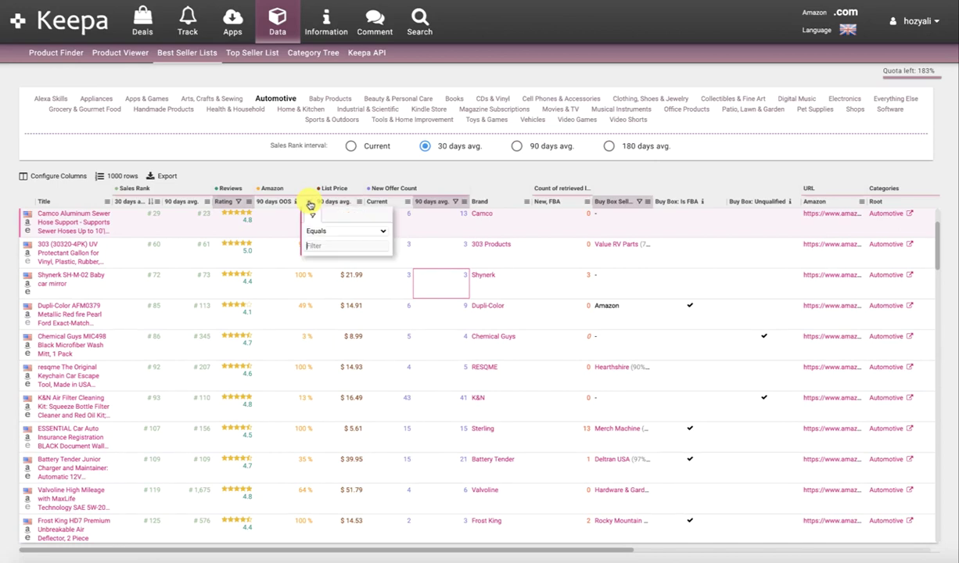
left_click(316, 230)
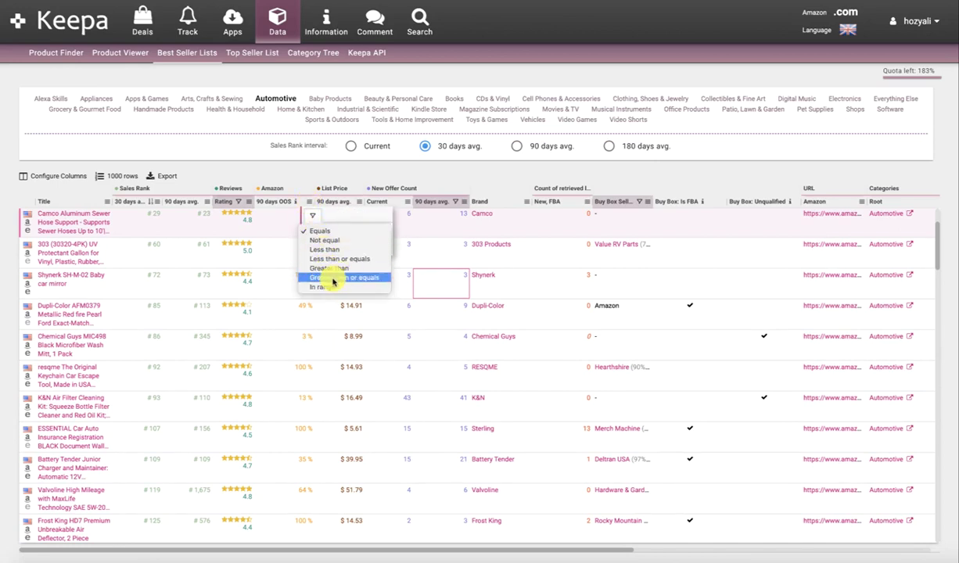
left_click(341, 268)
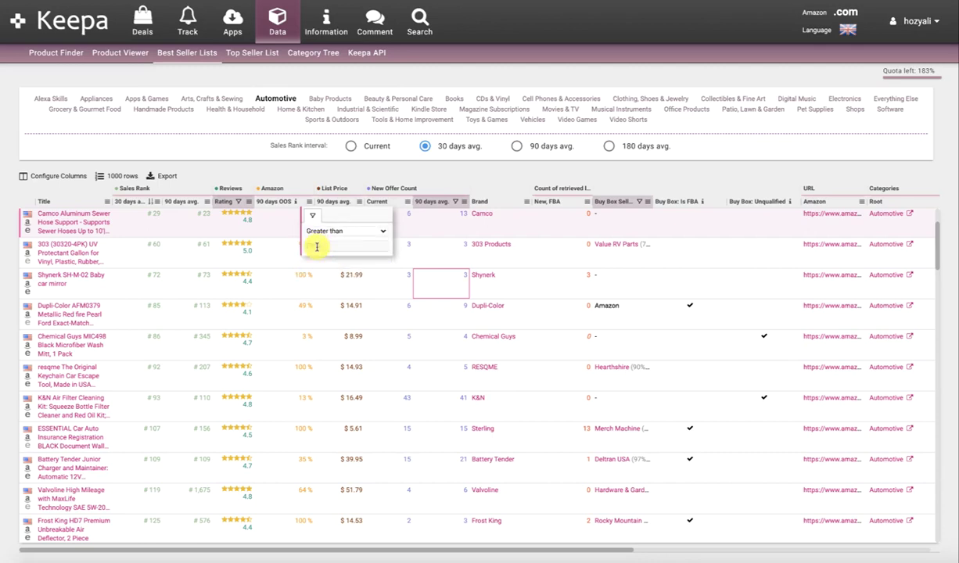
left_click(317, 247)
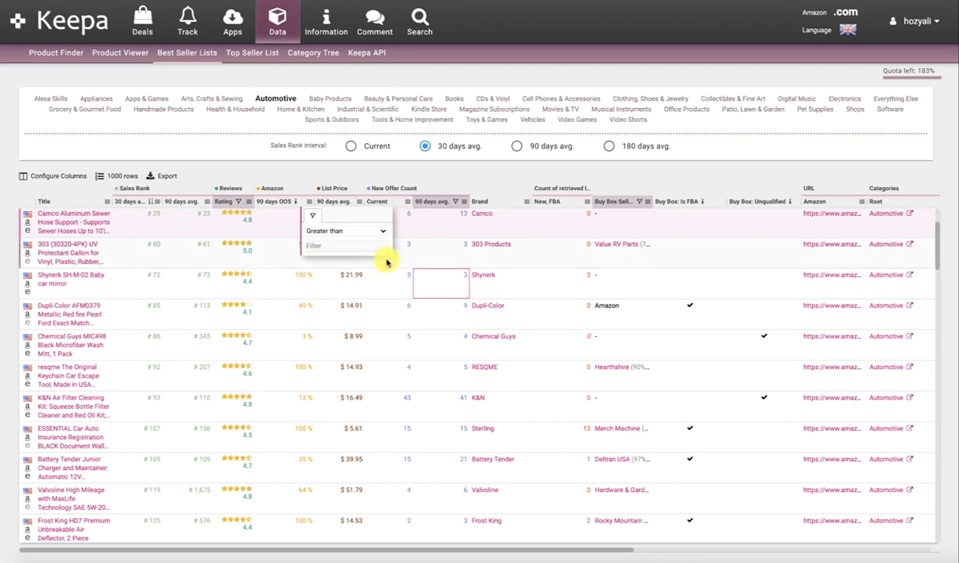
type("10")
left_click(363, 176)
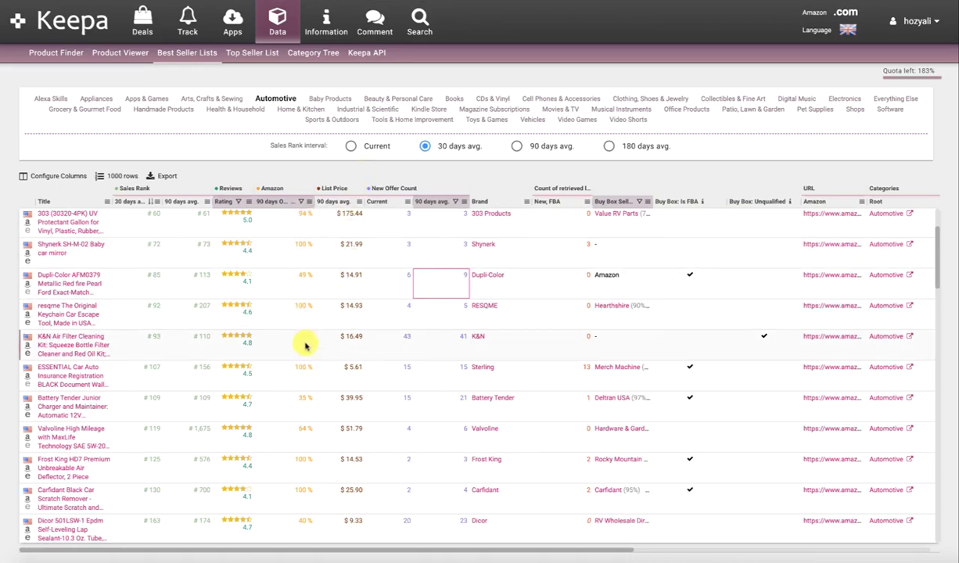
Raise the threshold of the Amazon 90 days OOS filter to greater than 40.
mouse_move(91, 355)
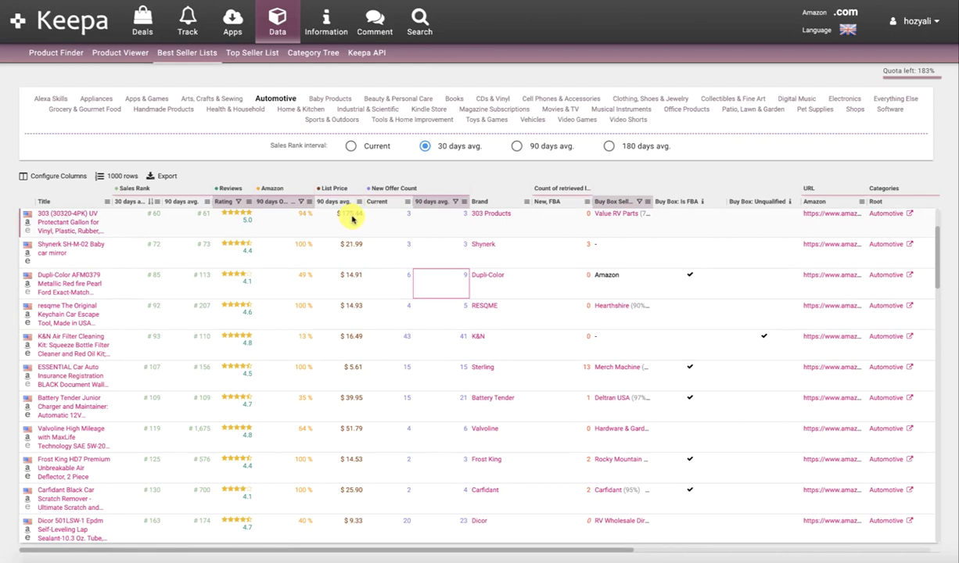
left_click(301, 202)
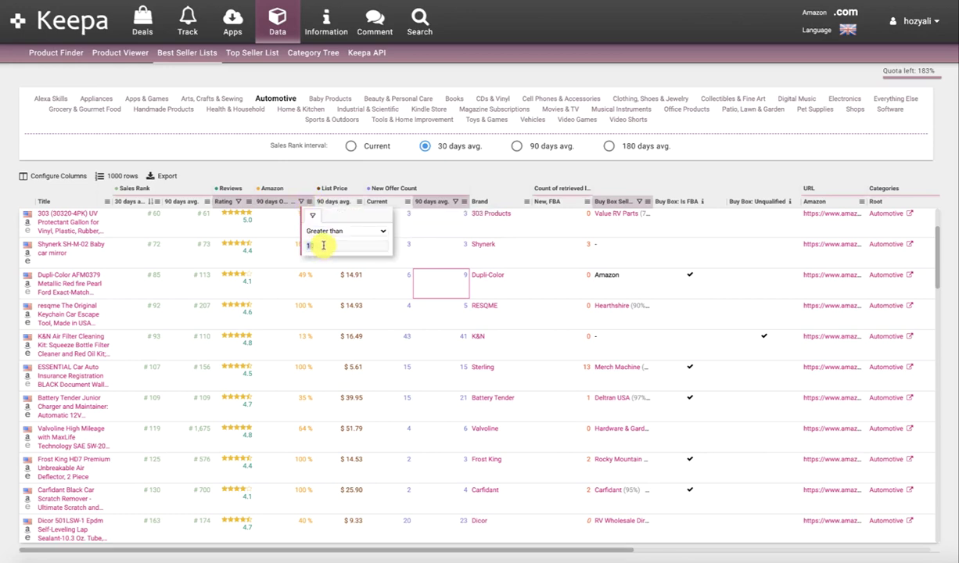
left_click(323, 244)
type("40")
left_click(354, 171)
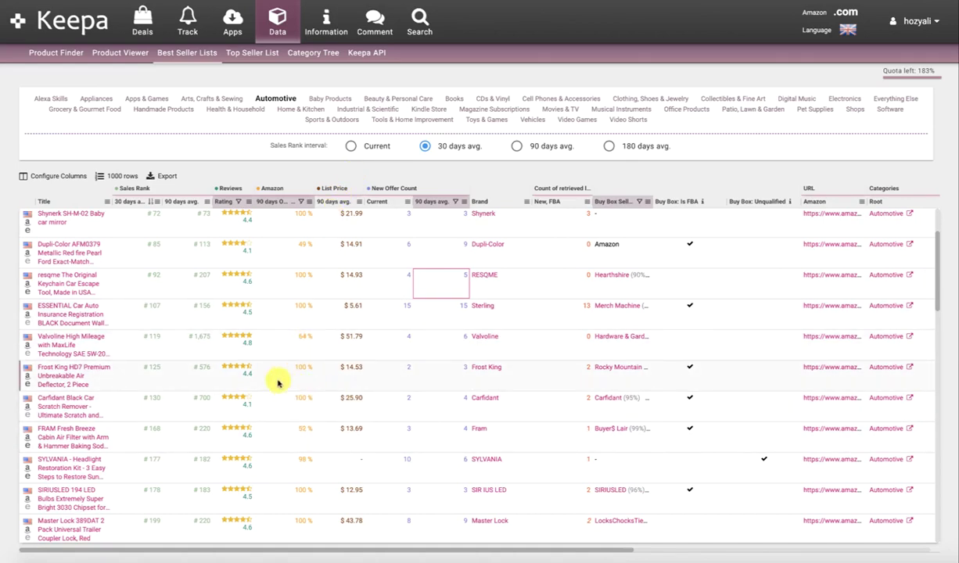
Examine the Amazon out-of-stock percentages of the Valvoline motor oil and FRAM cabin air filter rows, checking each product's title preview.
left_click(302, 338)
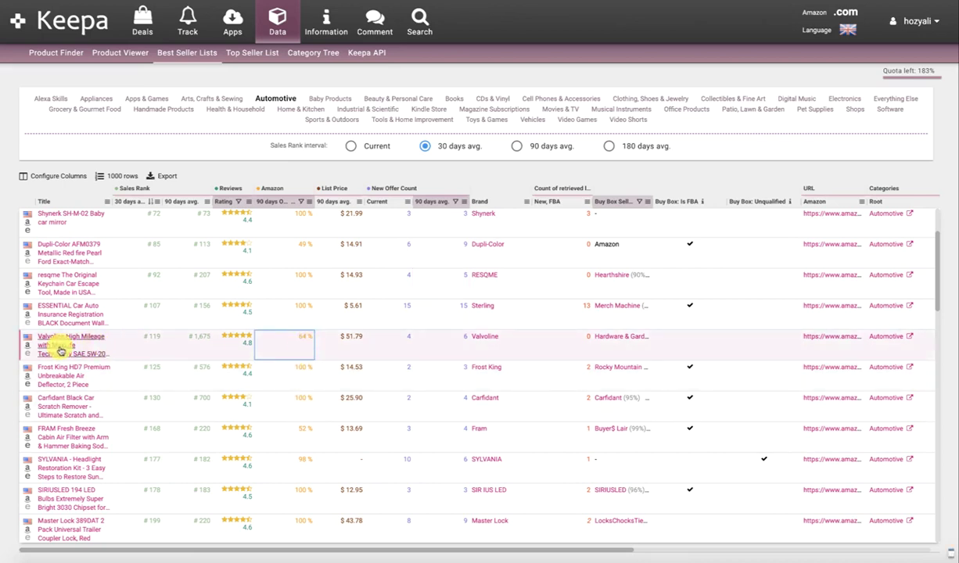
mouse_move(61, 346)
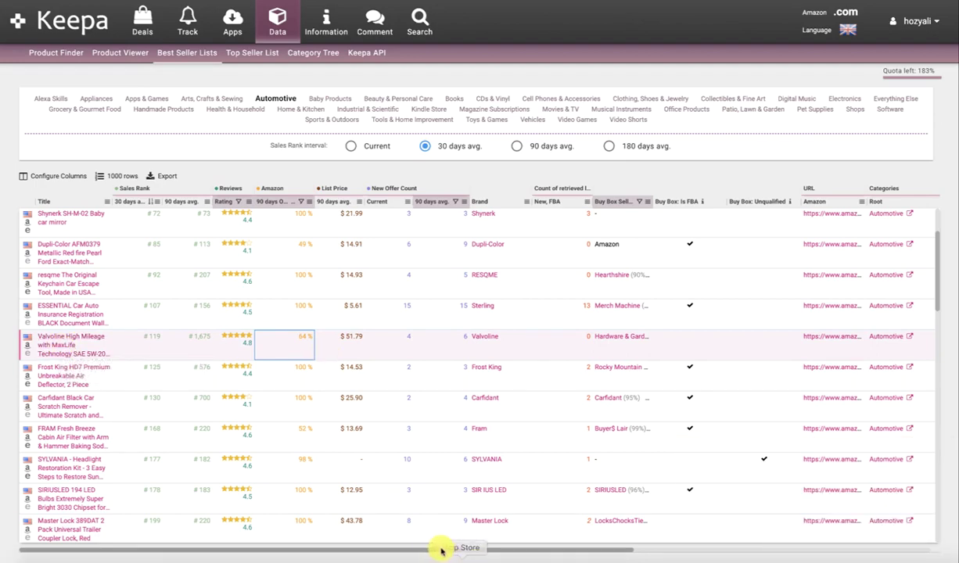
left_click_drag(439, 547, 340, 548)
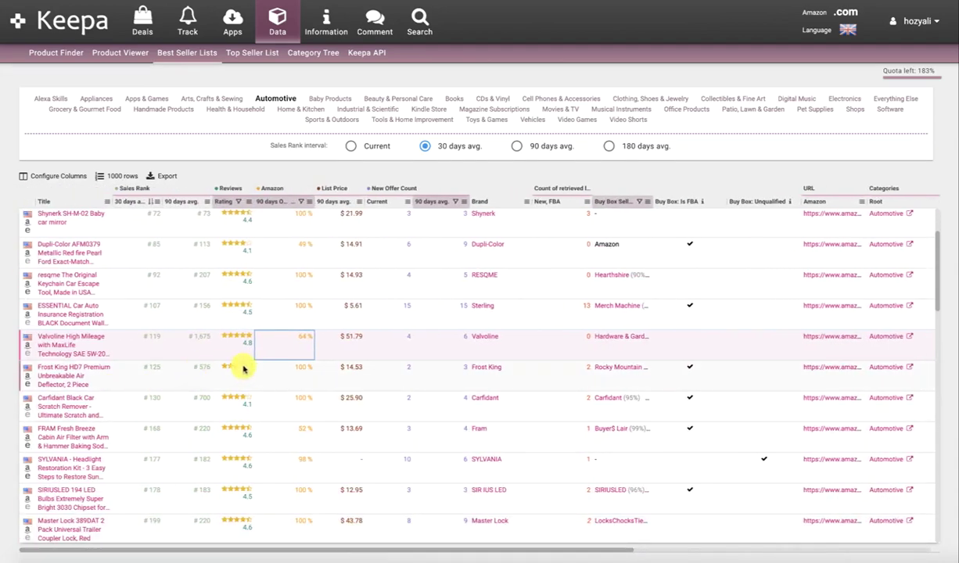
left_click(301, 432)
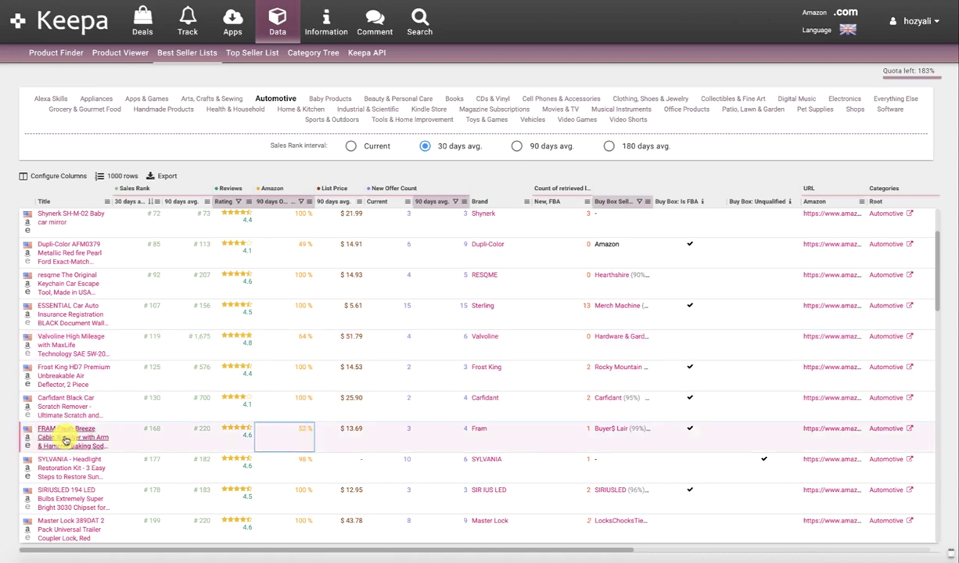
mouse_move(65, 441)
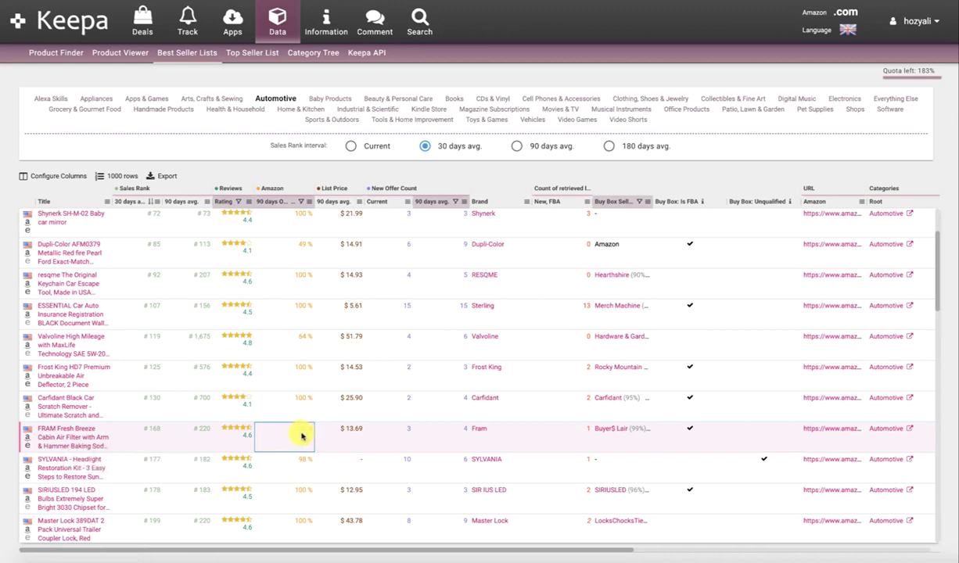
Filter the 90 days avg. List Price column to values greater than or equal to 14.99.
left_click(353, 437)
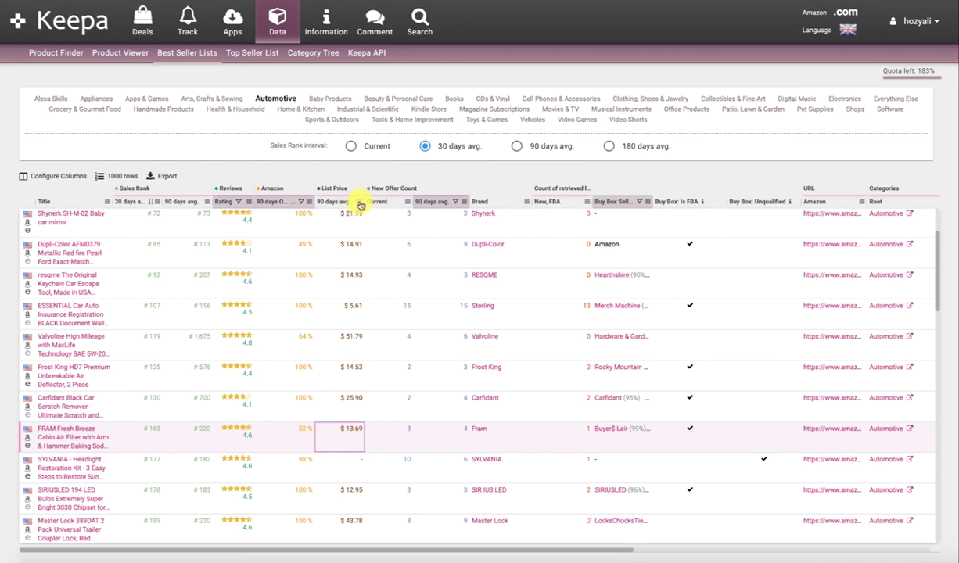
left_click(359, 203)
left_click(371, 232)
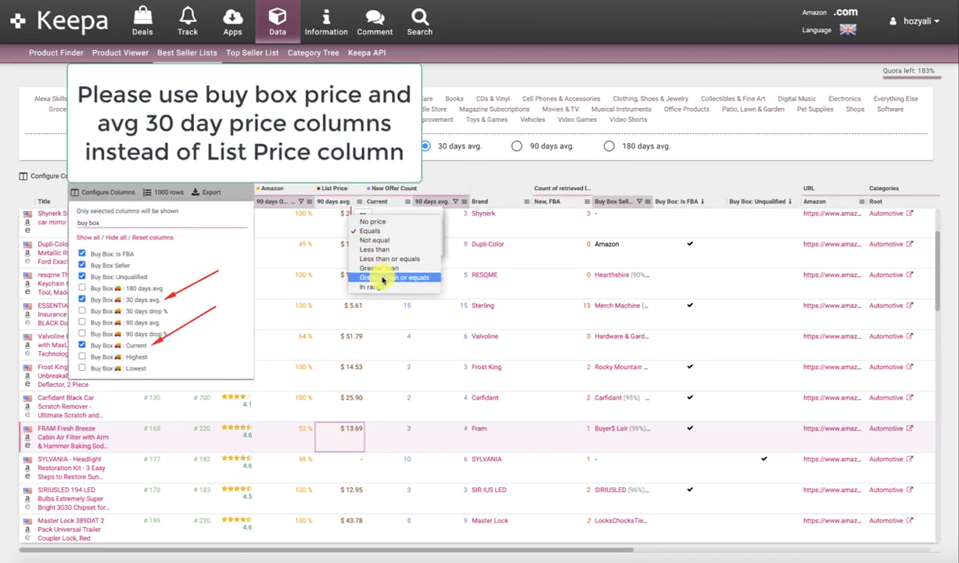
left_click(397, 279)
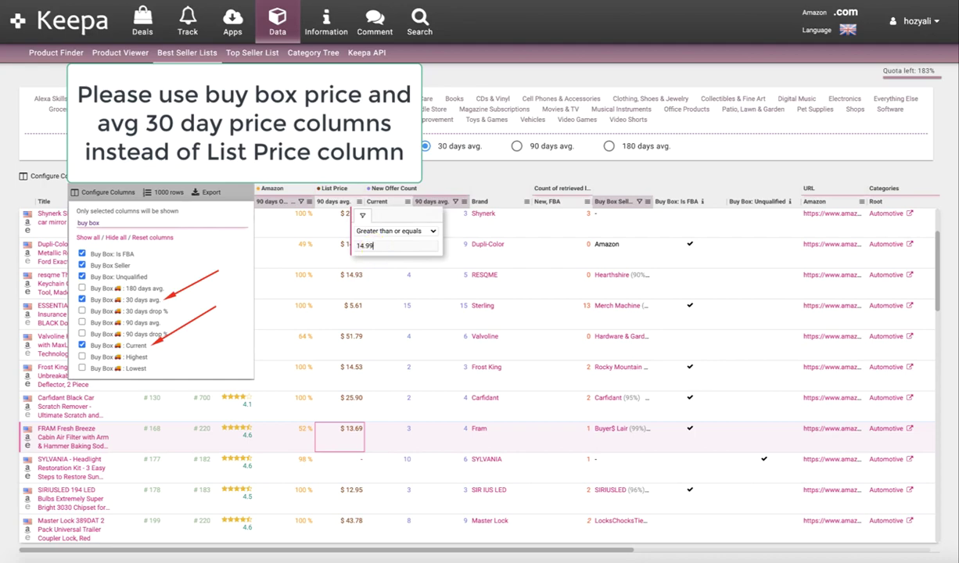
left_click(316, 266)
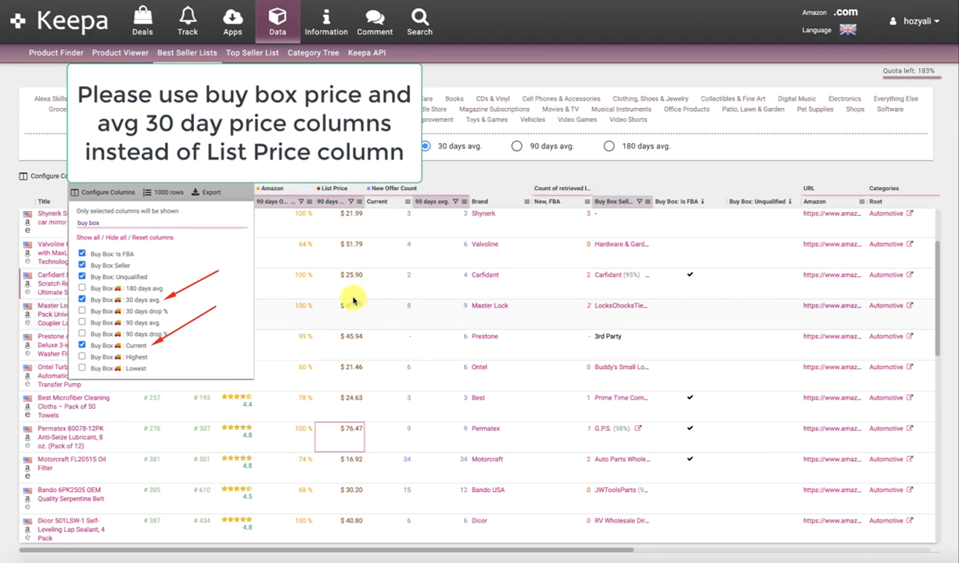
Look through the price-filtered products and open the Amazon listing of the USC SprayMax 2K Glamour High Gloss Aerosol Clear.
scroll(352, 300, "down", 10)
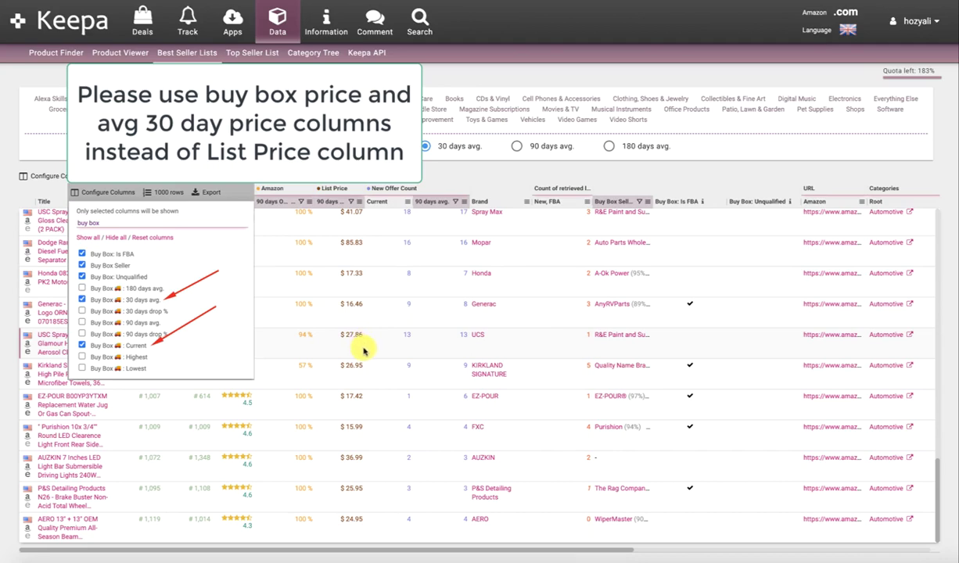
scroll(363, 351, "up", 10)
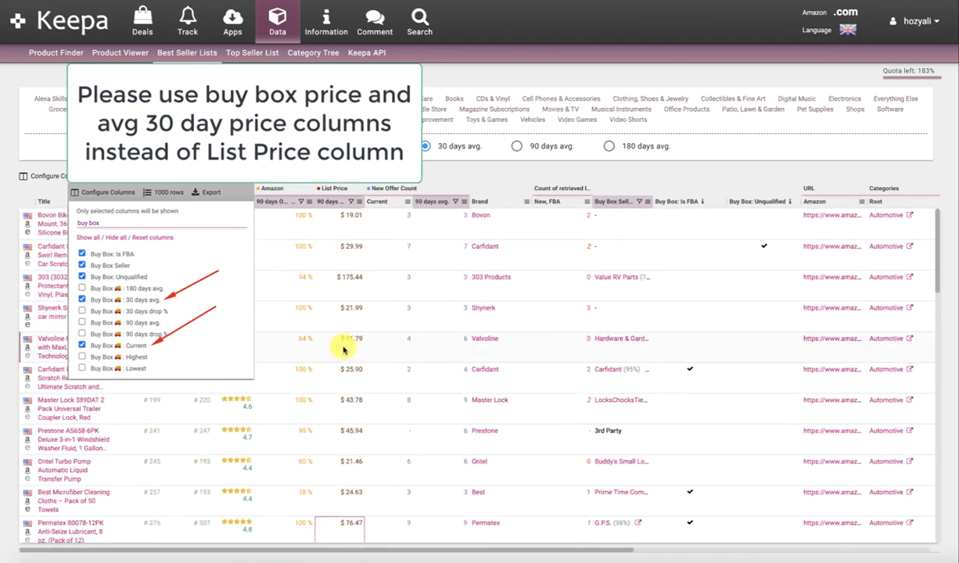
scroll(360, 344, "down", 10)
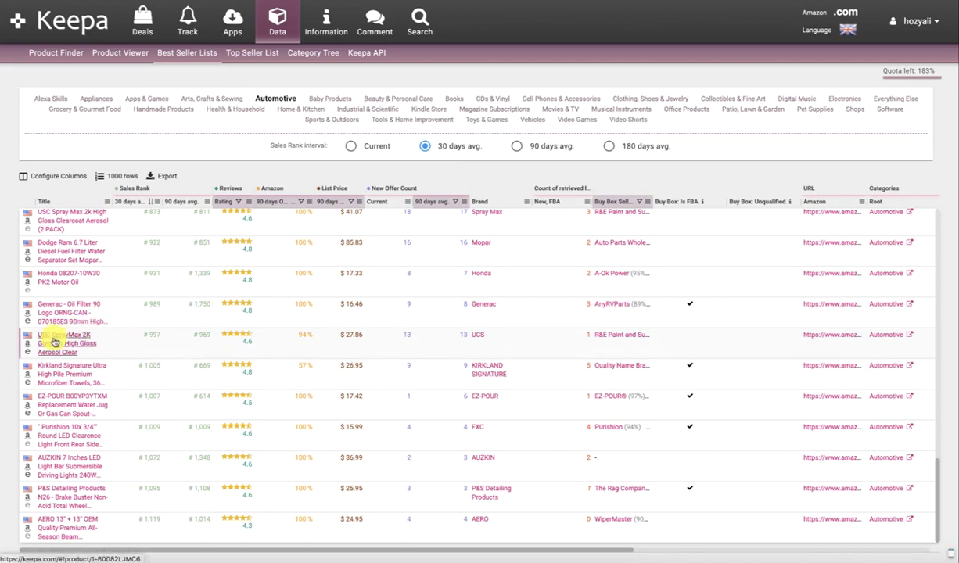
mouse_move(100, 344)
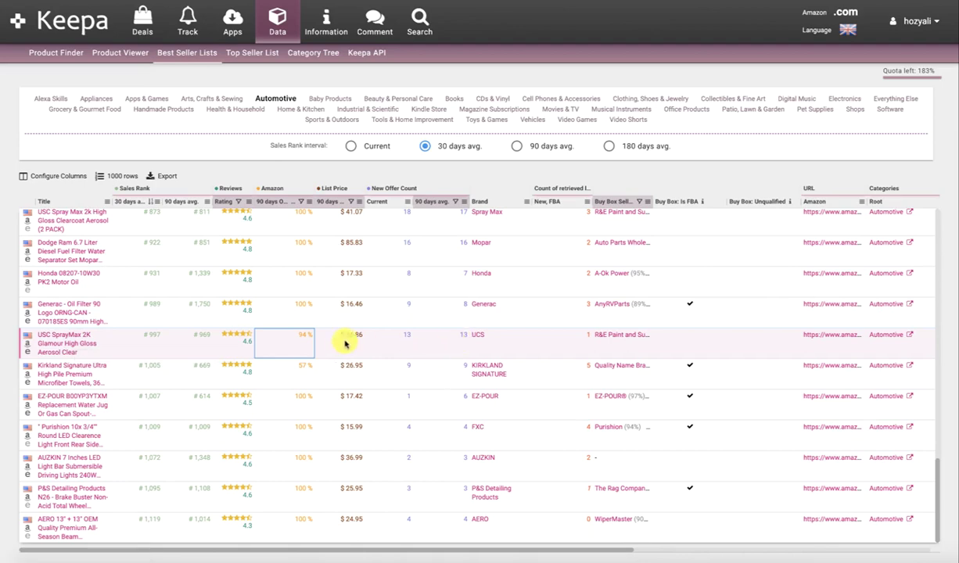
left_click(27, 344)
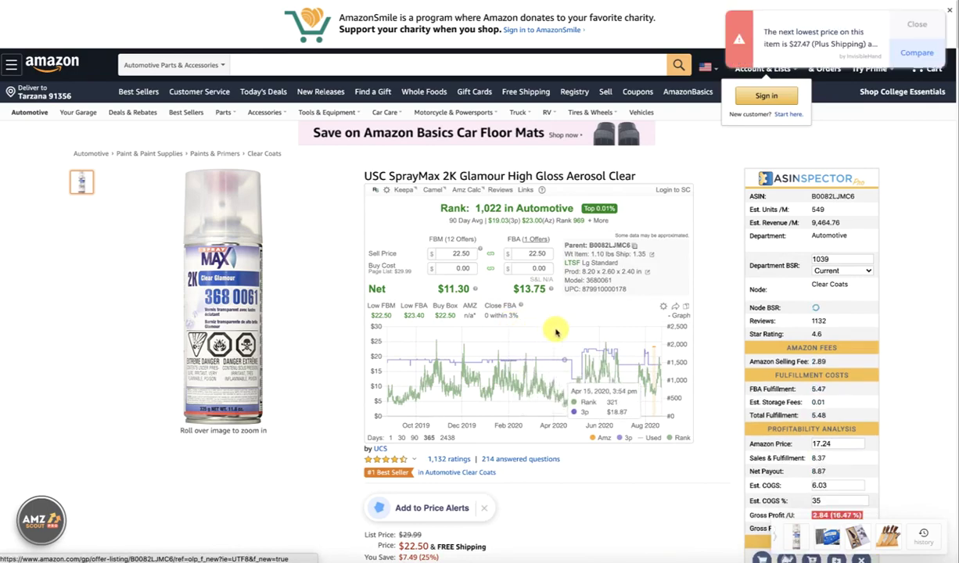
Examine the SprayMax listing's price and offers, then open its FBA offers and view the price history and seller details.
scroll(485, 422, "down", 3)
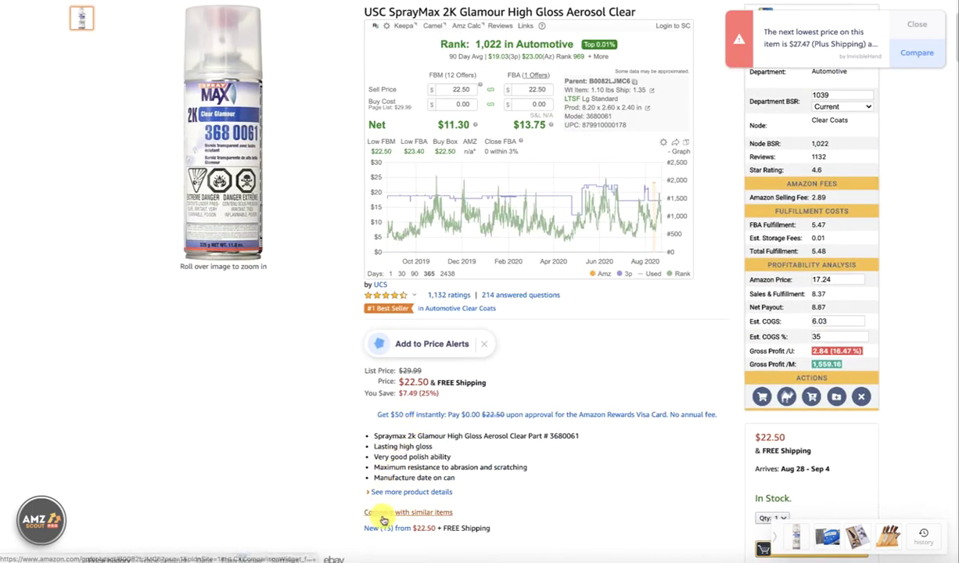
scroll(530, 240, "up", 3)
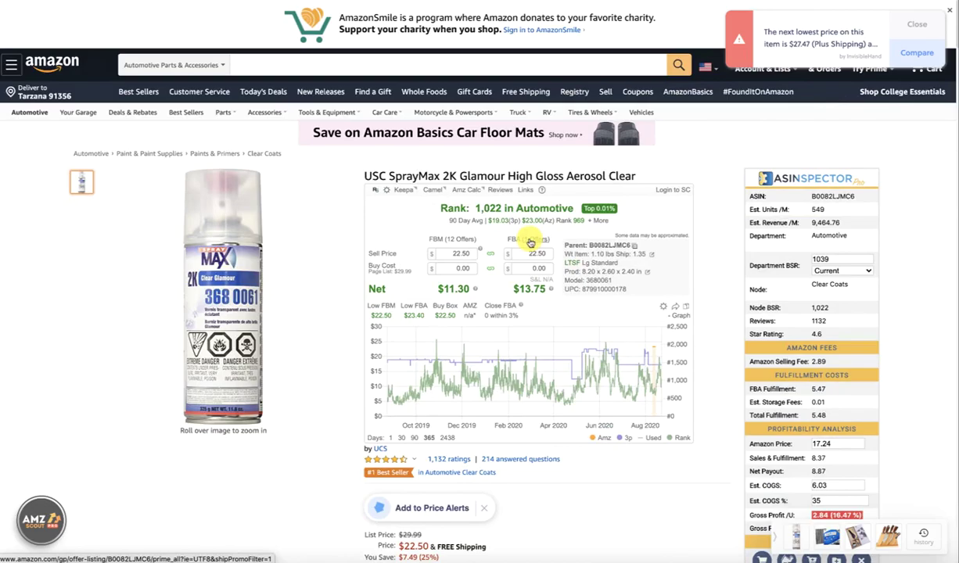
left_click(529, 240)
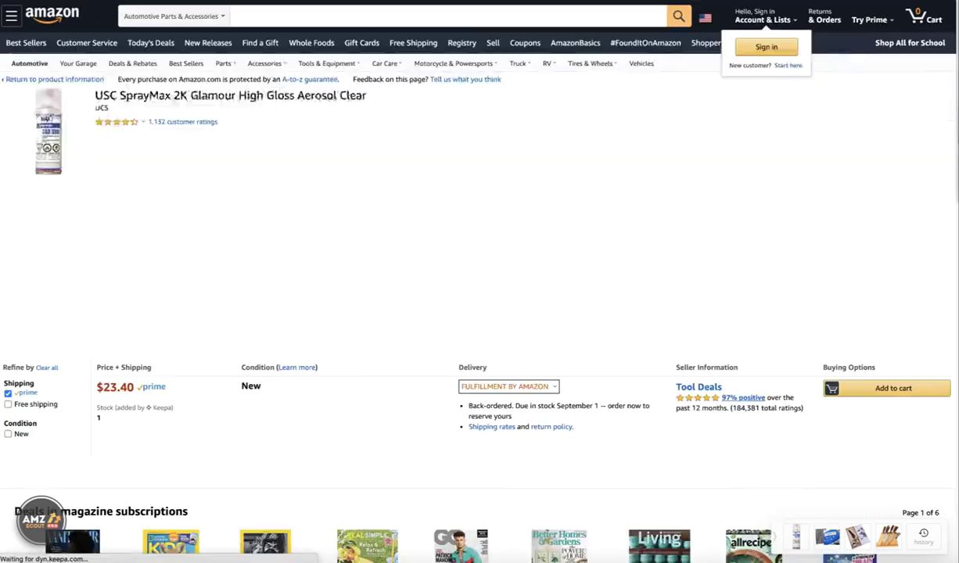
scroll(499, 267, "down", 3)
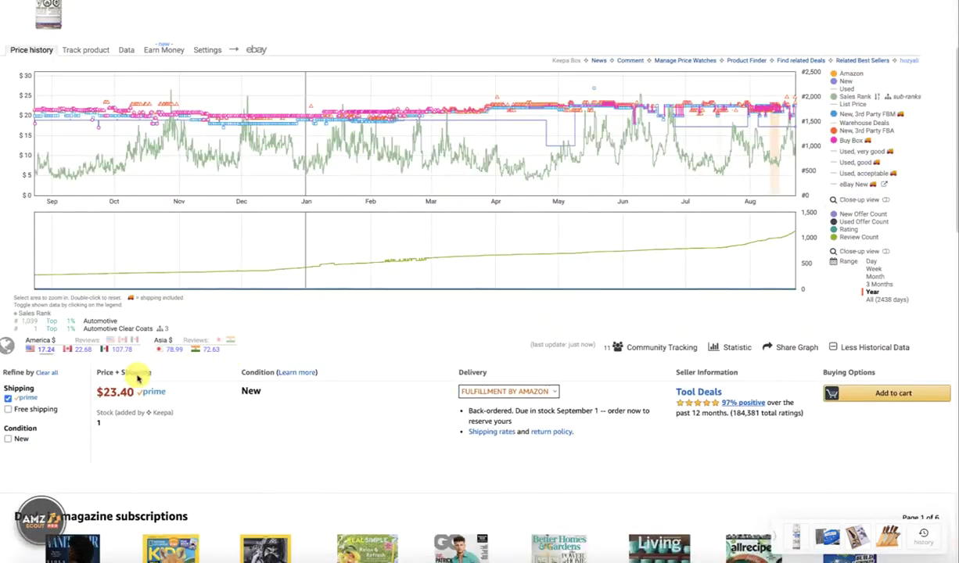
Try to remove the Prime shipping filter from the SprayMax offers page so offers from all sellers are listed.
left_click(10, 398)
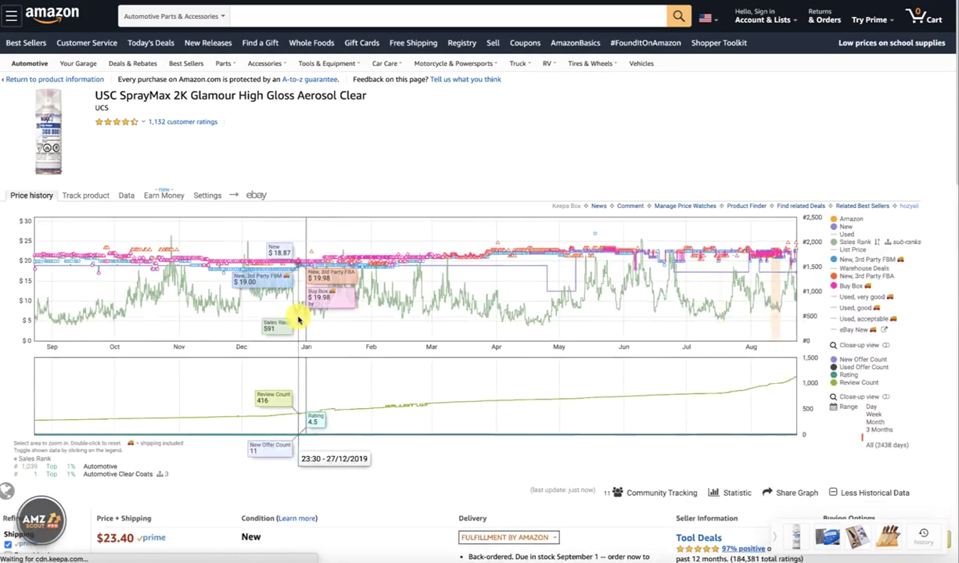
scroll(298, 319, "down", 4)
scroll(296, 320, "up", 1)
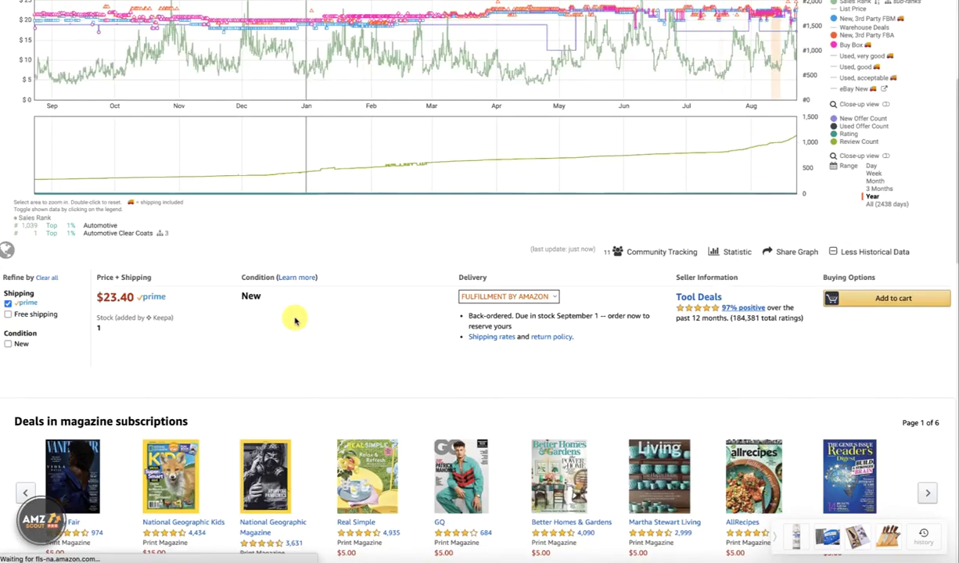
scroll(295, 320, "up", 1)
left_click(8, 371)
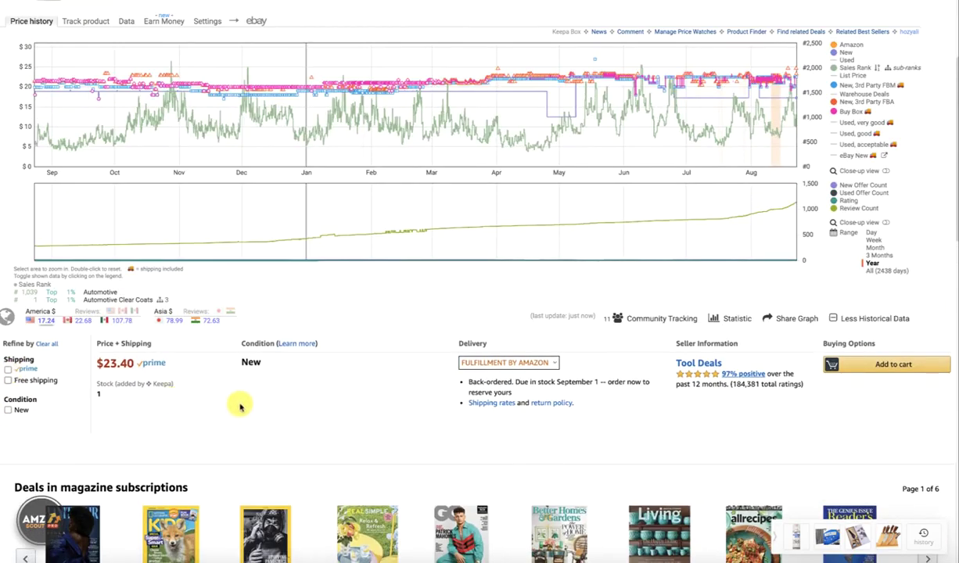
Return to the SprayMax product listing and open its new offers from all sellers in a separate browser tab.
key("alt+Left")
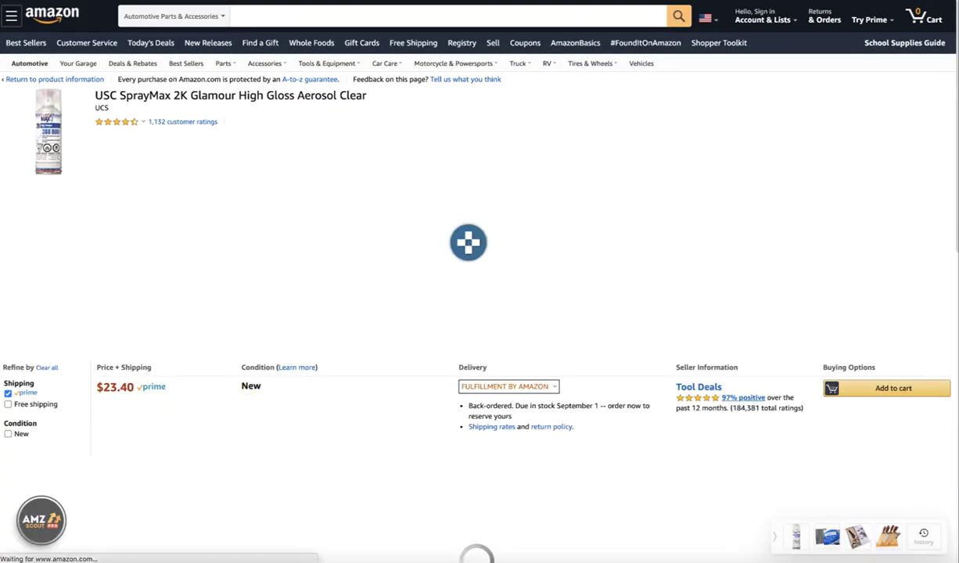
scroll(505, 287, "down", 4)
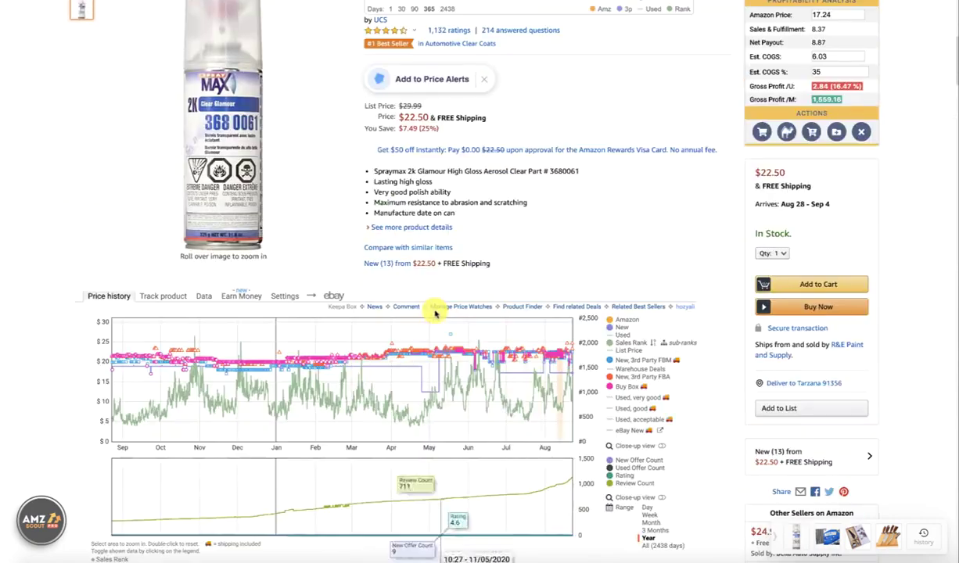
right_click(389, 264)
left_click(438, 268)
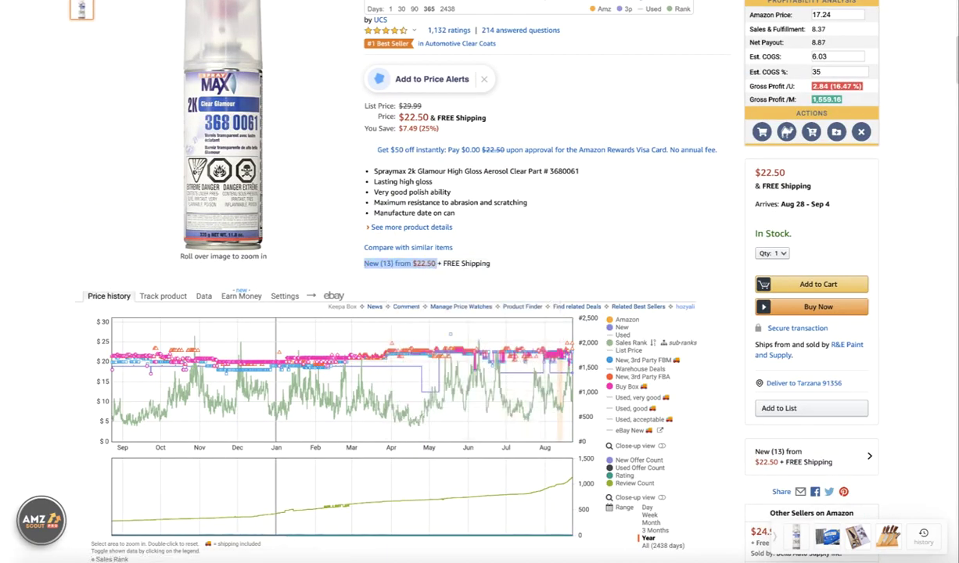
key("ctrl+Tab")
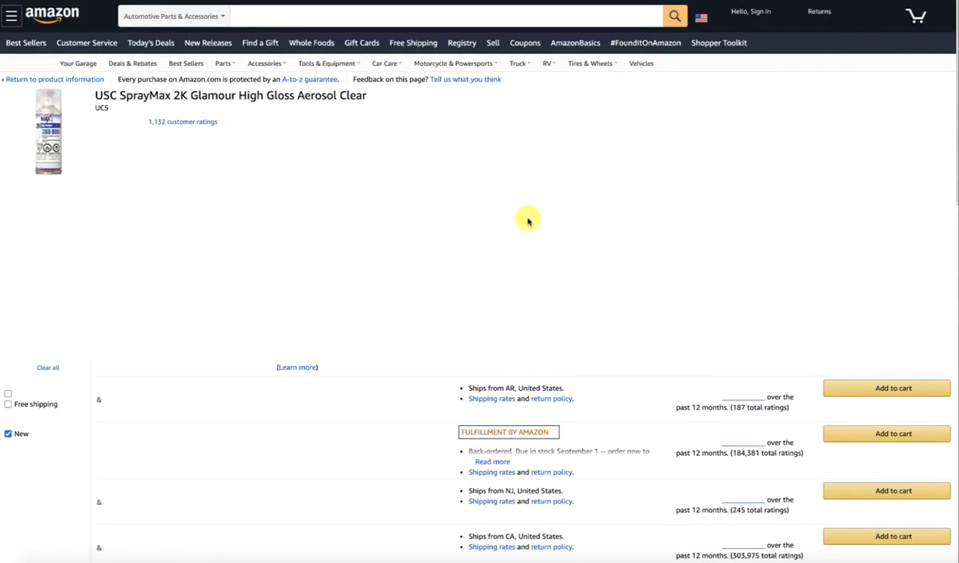
Examine the prices, stock and seller details of the new offers, highlighting TCP Global Corp's number of total ratings.
scroll(528, 217, "down", 1)
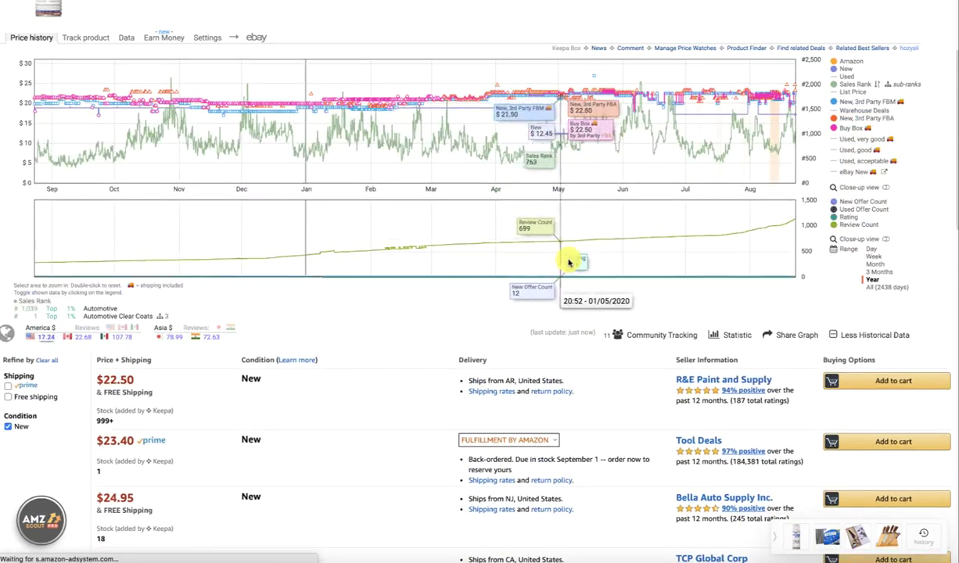
scroll(674, 310, "down", 3)
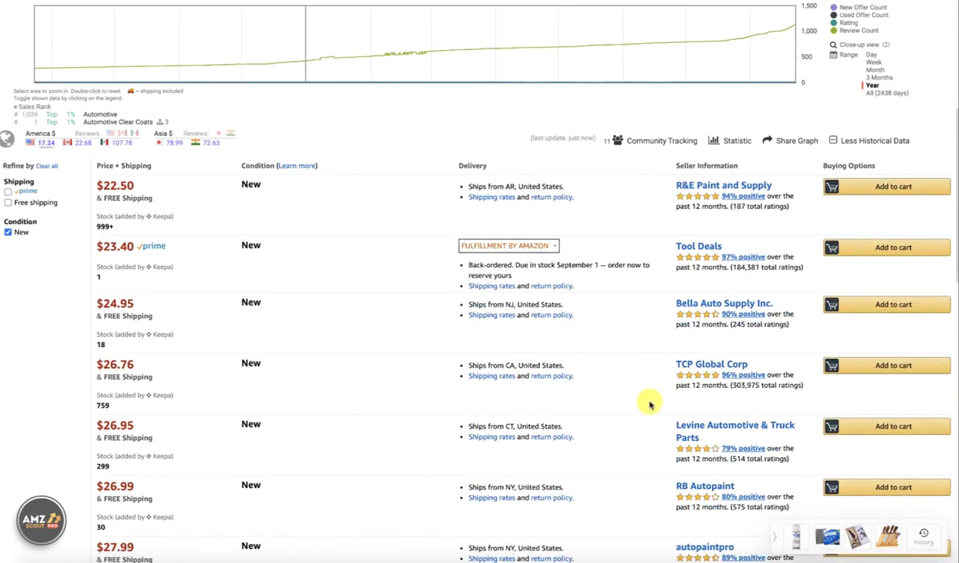
scroll(648, 401, "down", 1)
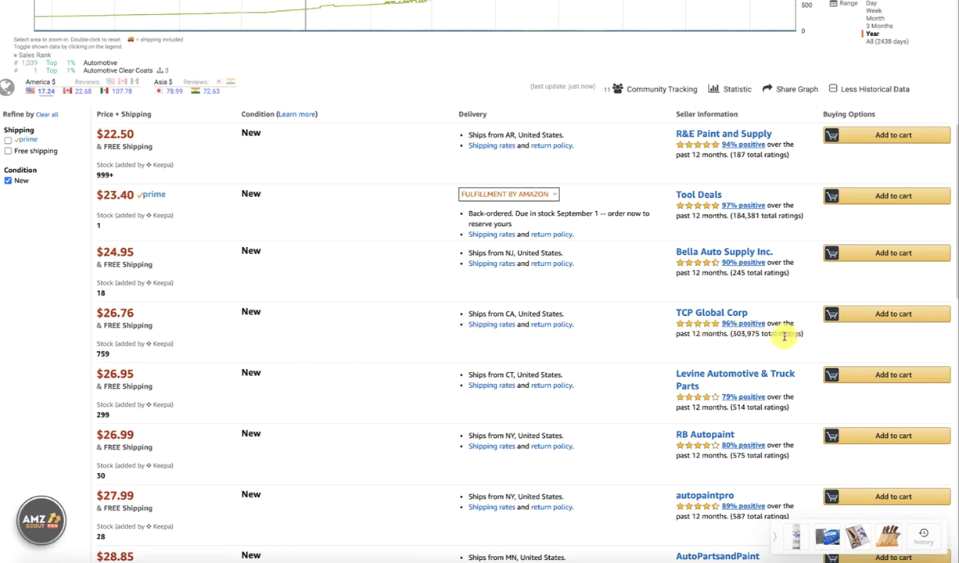
left_click_drag(783, 335, 735, 336)
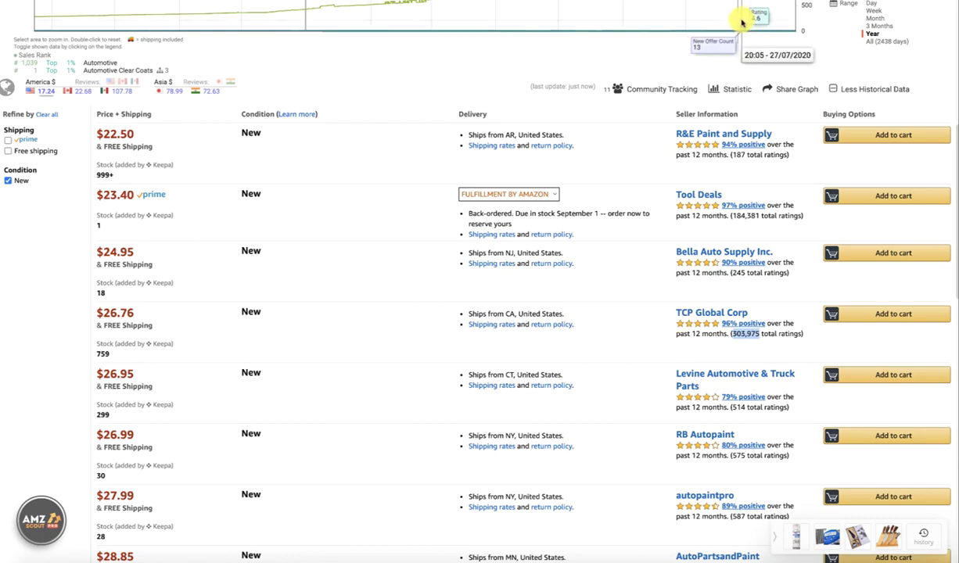
Go back to the Prime-filtered offers page and view the SprayMax's Buy Box Statistics in Keepa's product data.
scroll(532, 268, "up", 5)
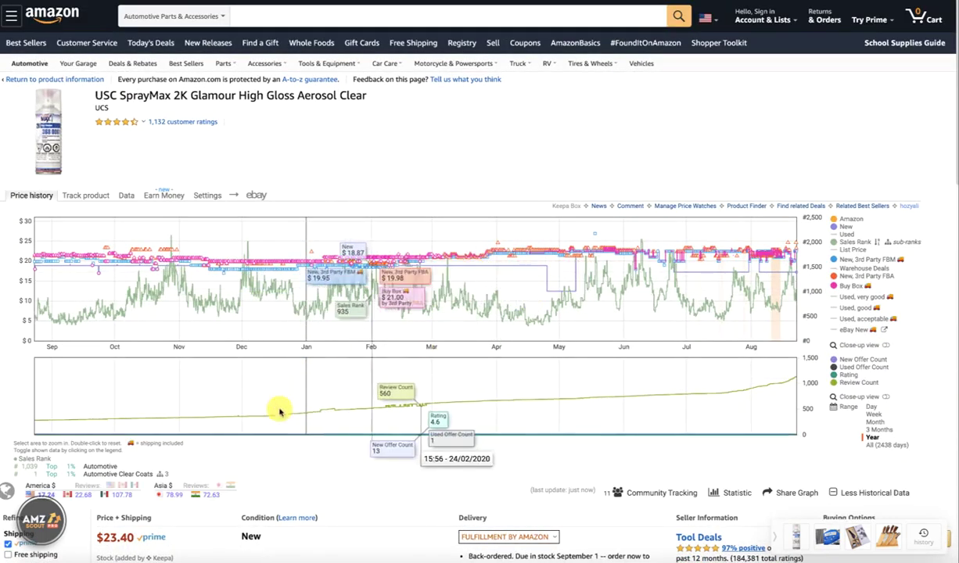
scroll(279, 410, "down", 1)
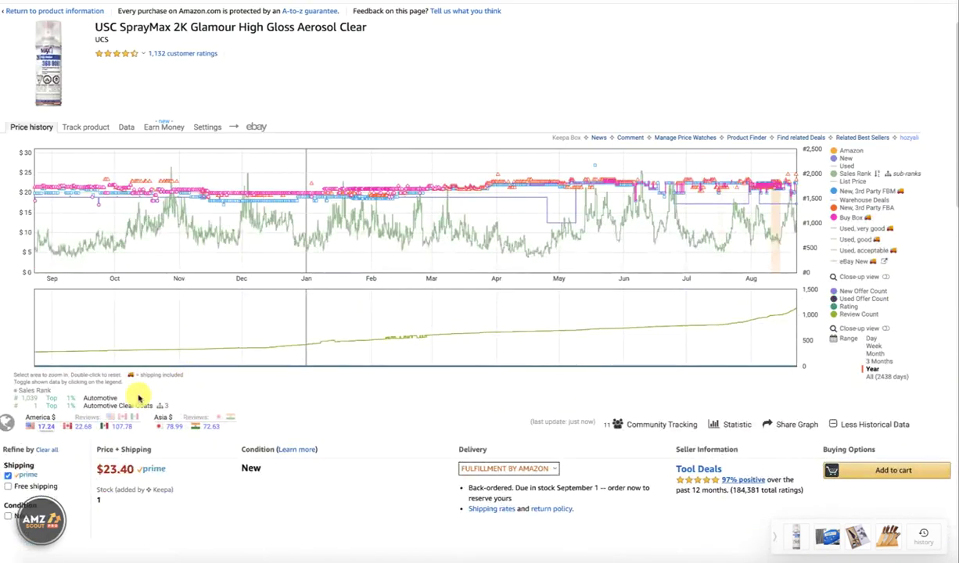
left_click(124, 128)
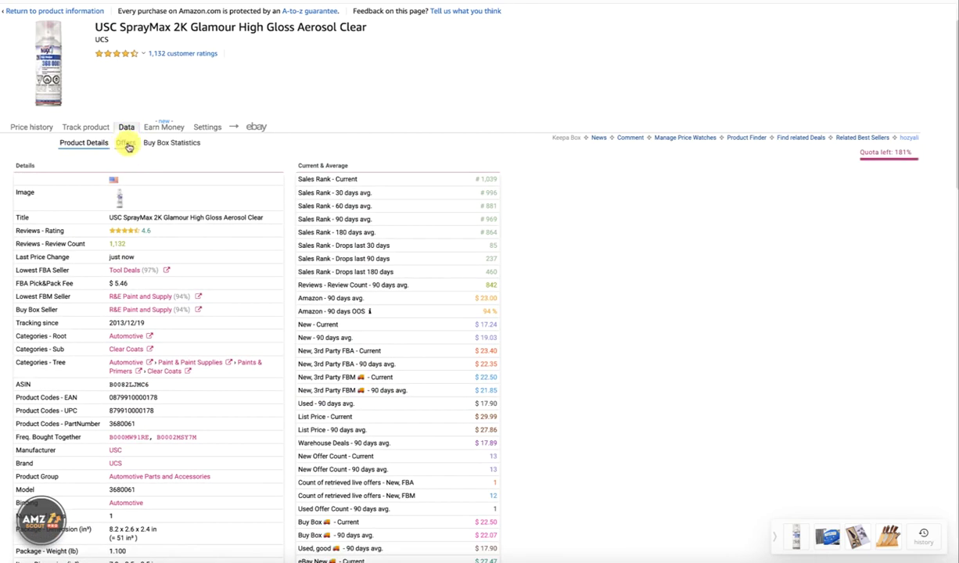
left_click(127, 144)
left_click(161, 142)
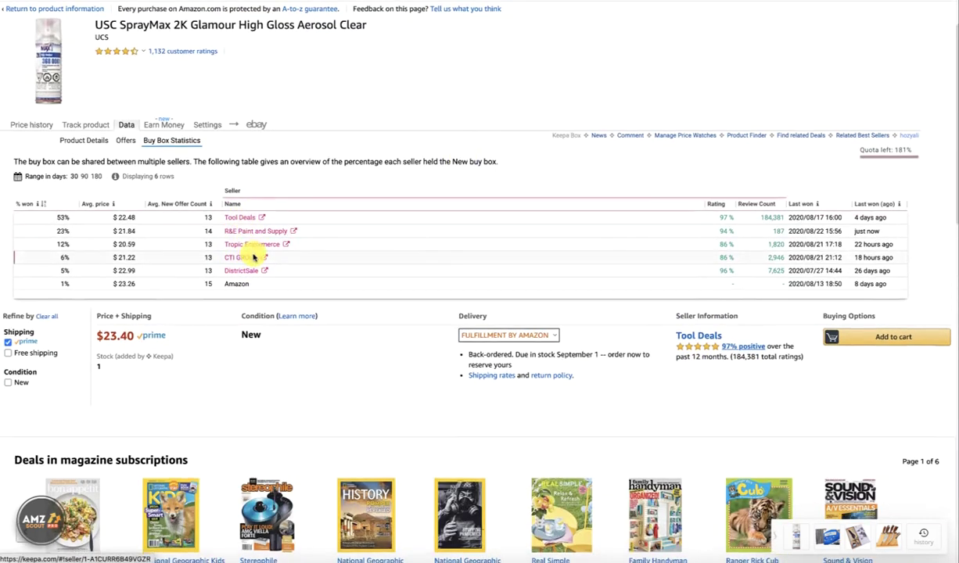
scroll(250, 255, "down", 1)
scroll(251, 255, "up", 1)
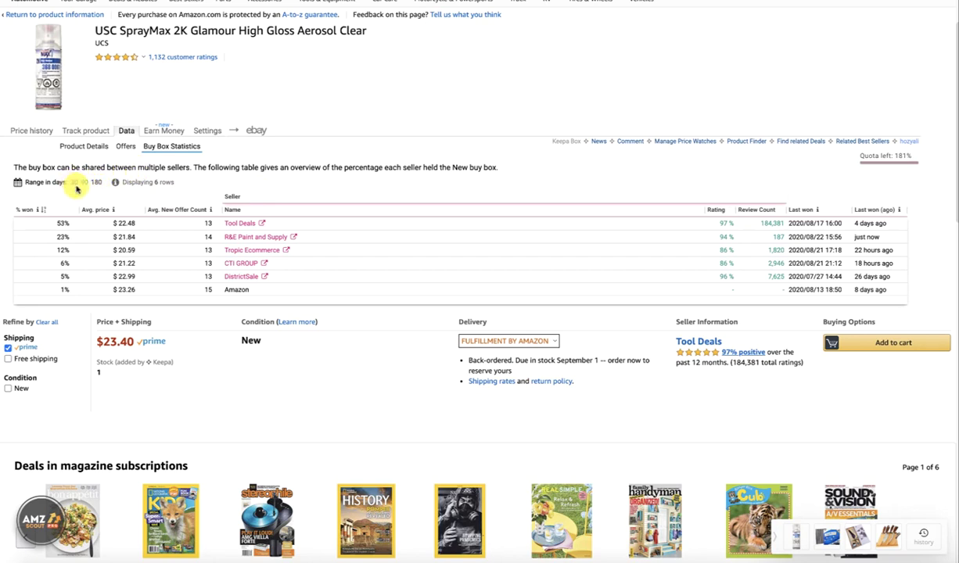
Compare the sellers' Buy Box shares over 90 and 180 days, checking them against the new offers and marking R&E Paint and Supply's percentage.
left_click(86, 183)
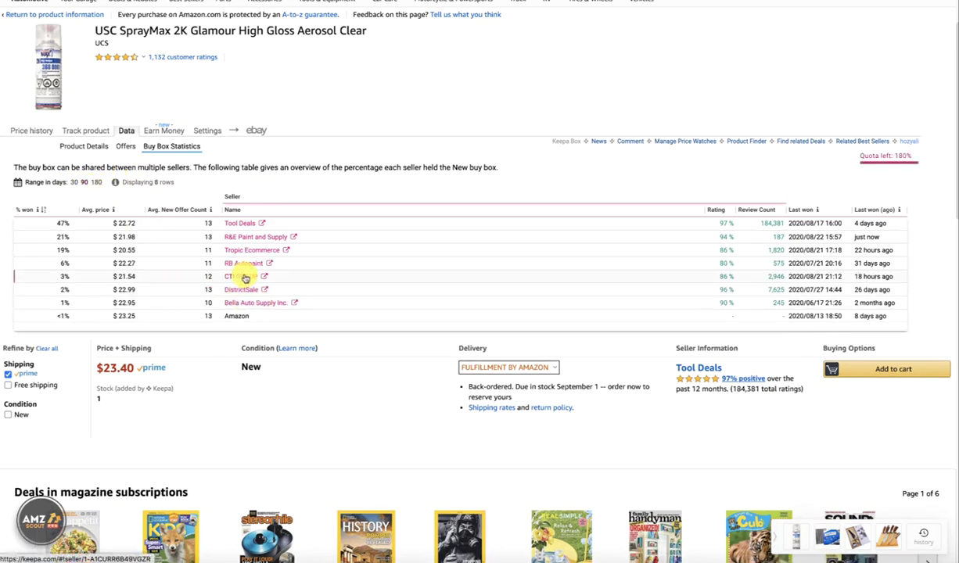
left_click(96, 182)
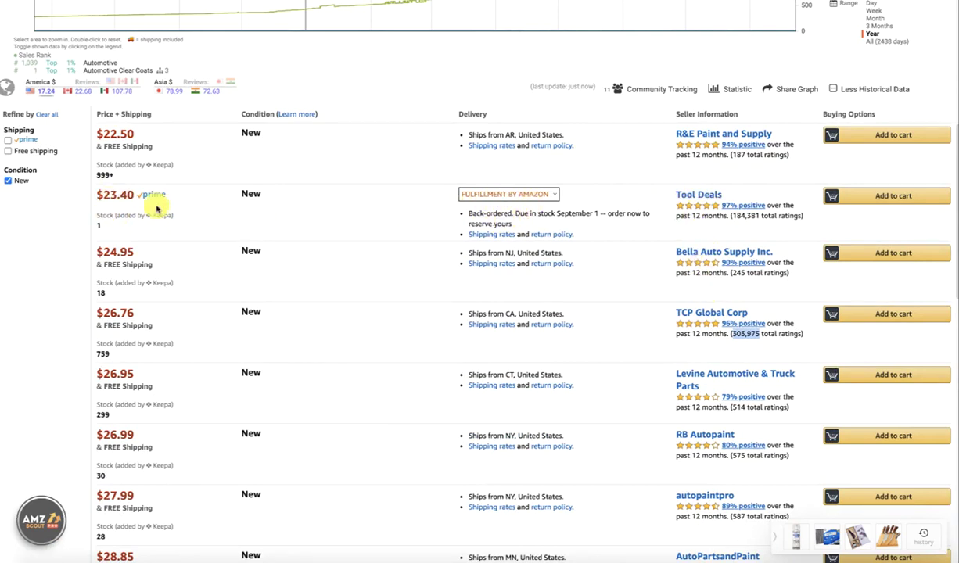
mouse_move(766, 28)
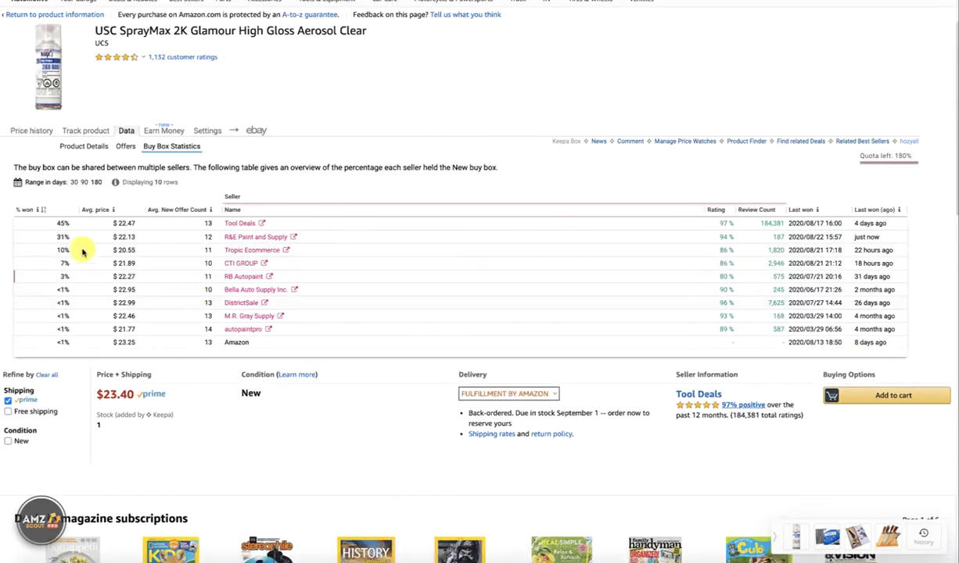
left_click(60, 237)
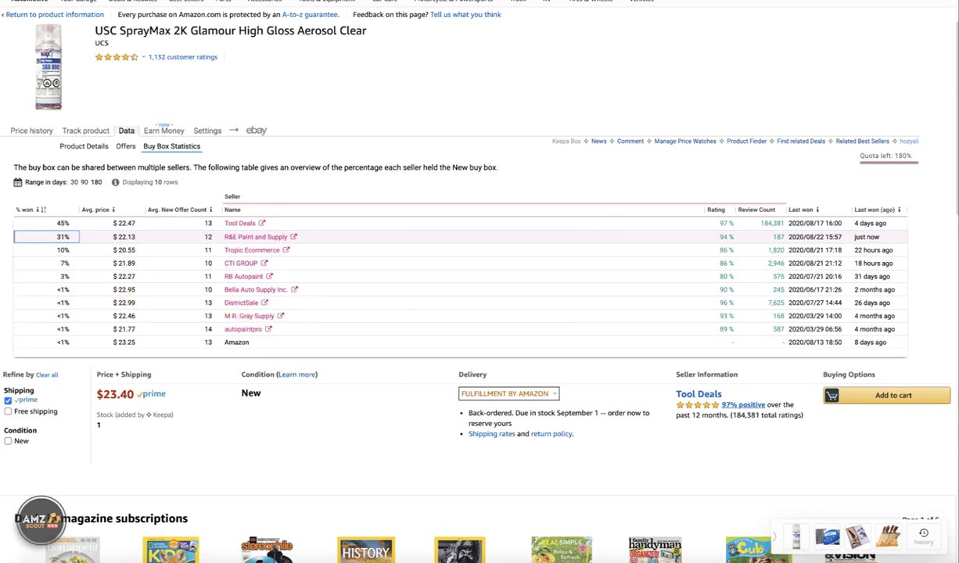
Review the SprayMax's sales rank averages in Keepa's product details, then return to the price history.
left_click(85, 148)
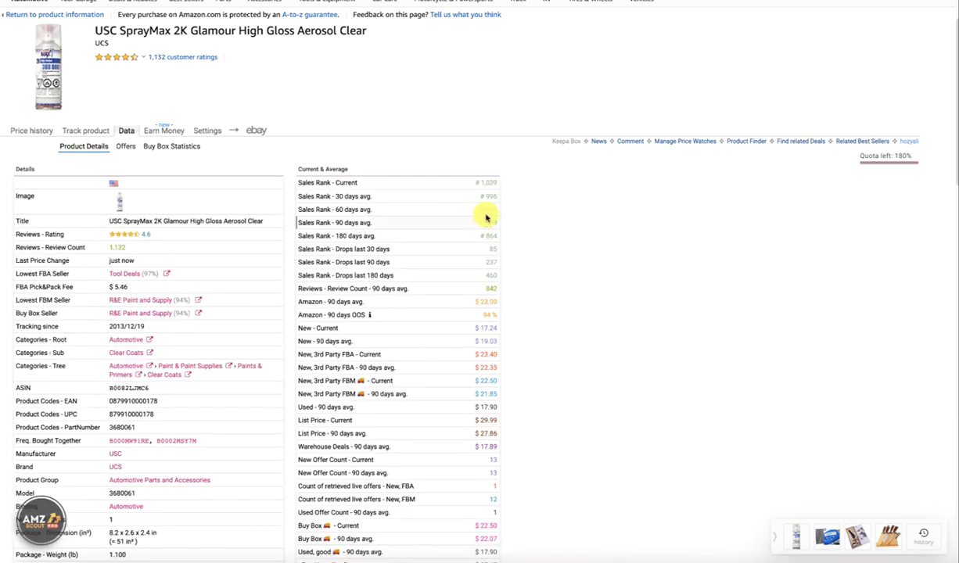
left_click(41, 132)
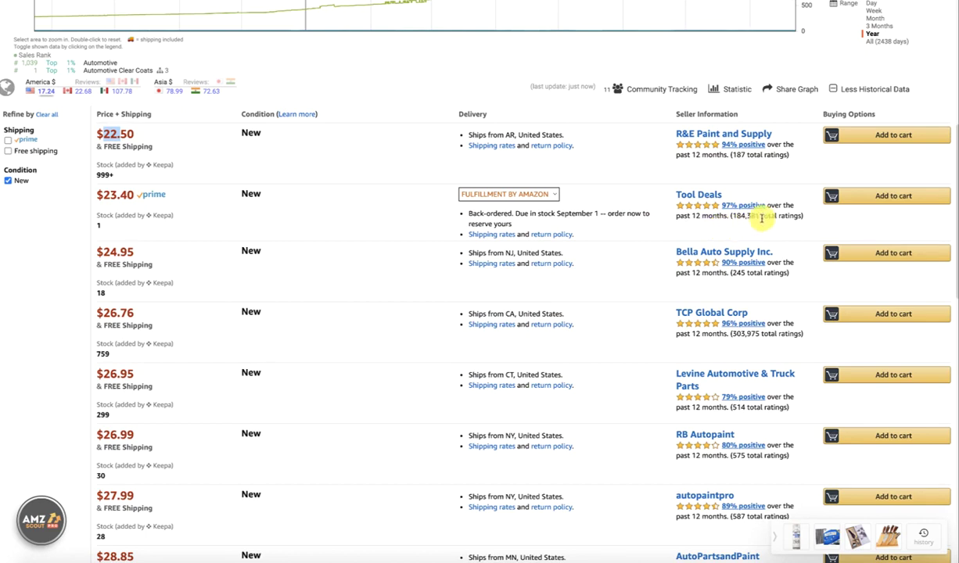
Examine Tool Deals' Prime offer in the full list of new offers, highlighting its number of total ratings.
left_click(708, 216)
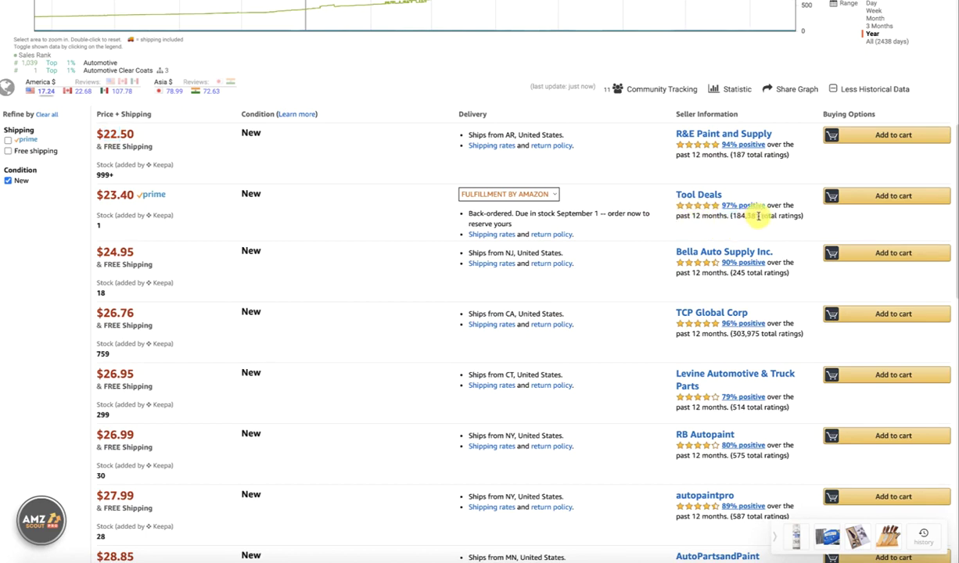
left_click_drag(760, 215, 719, 216)
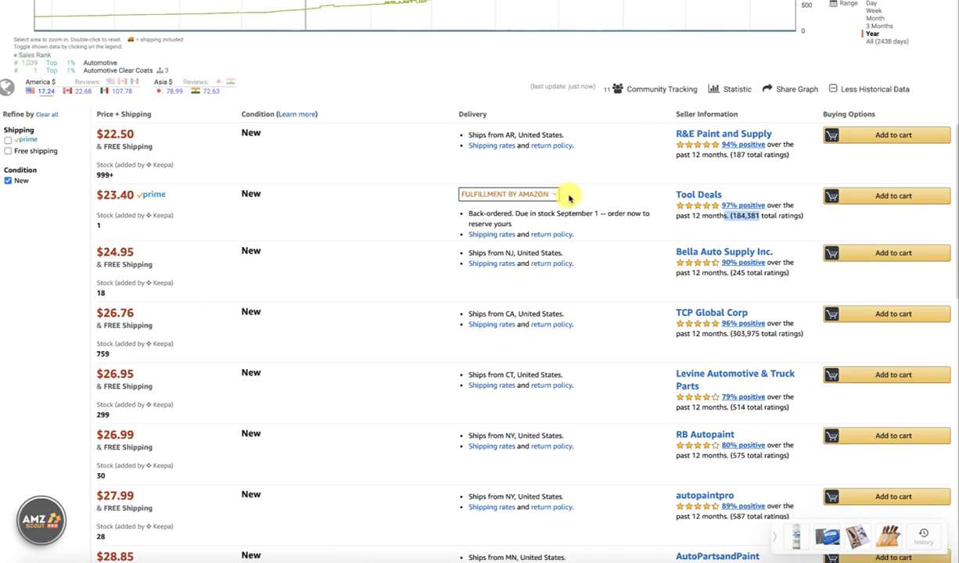
left_click(118, 192)
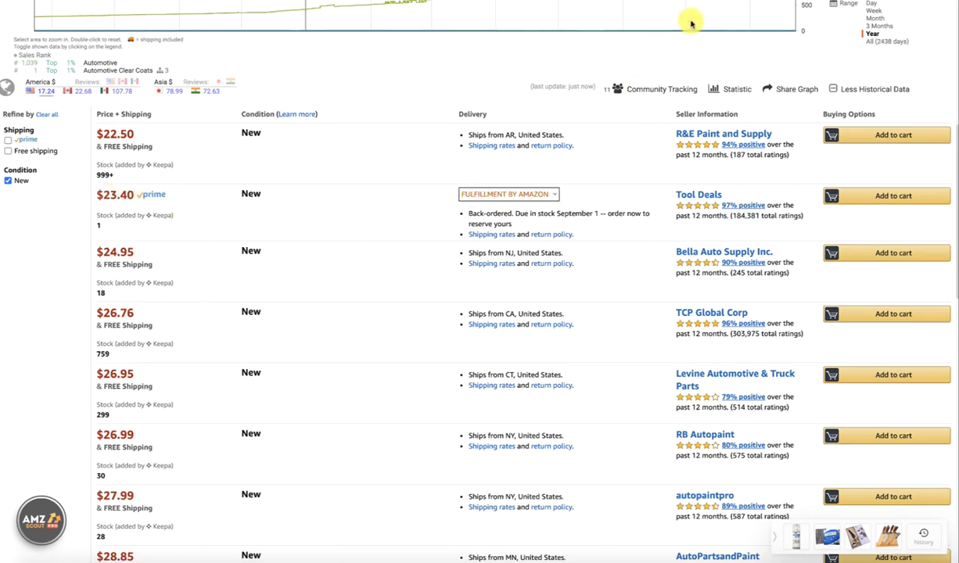